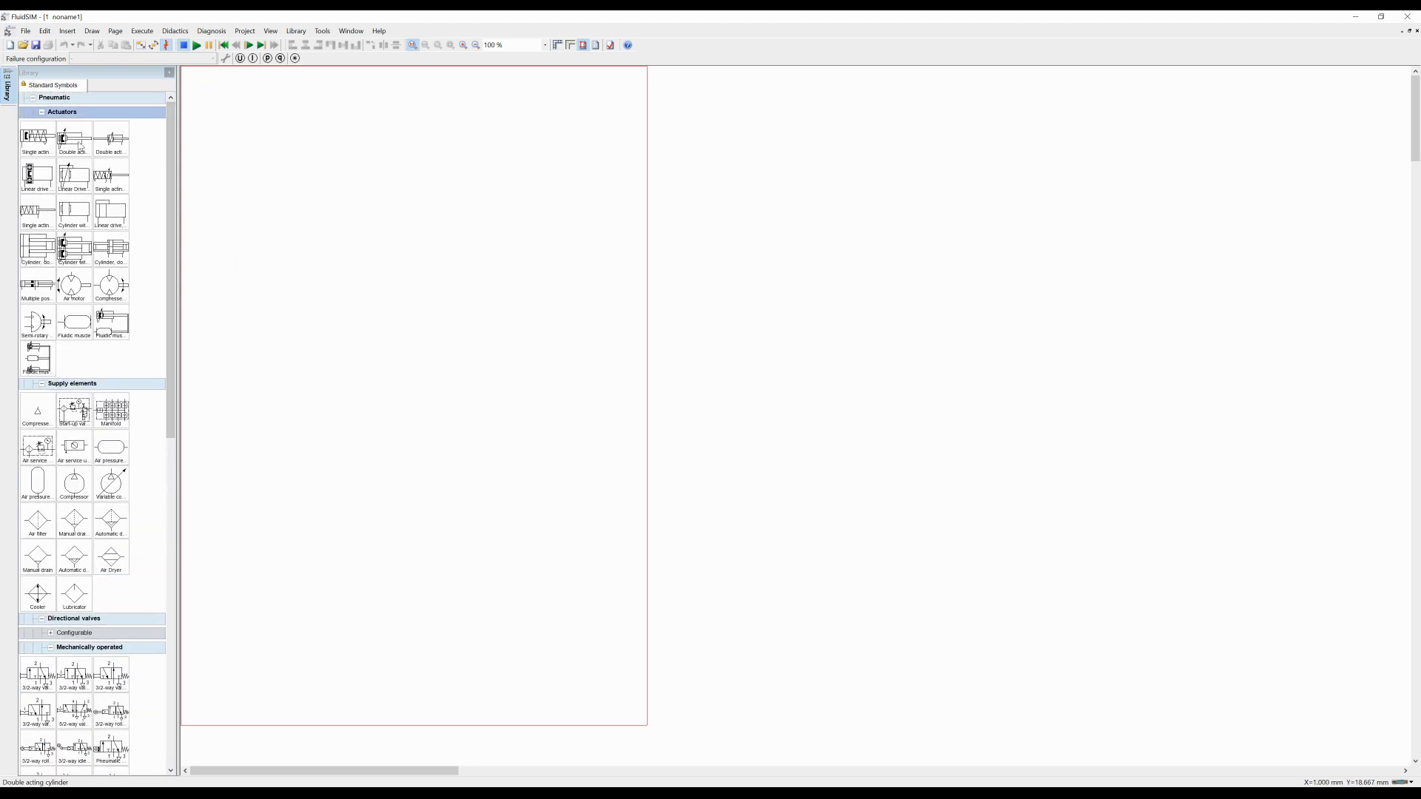
- Place a double acting cylinder near the upper part of the drawing sheet
{"action": "left_click_drag", "start_coordinate": [74, 138], "coordinate": [308, 136]}
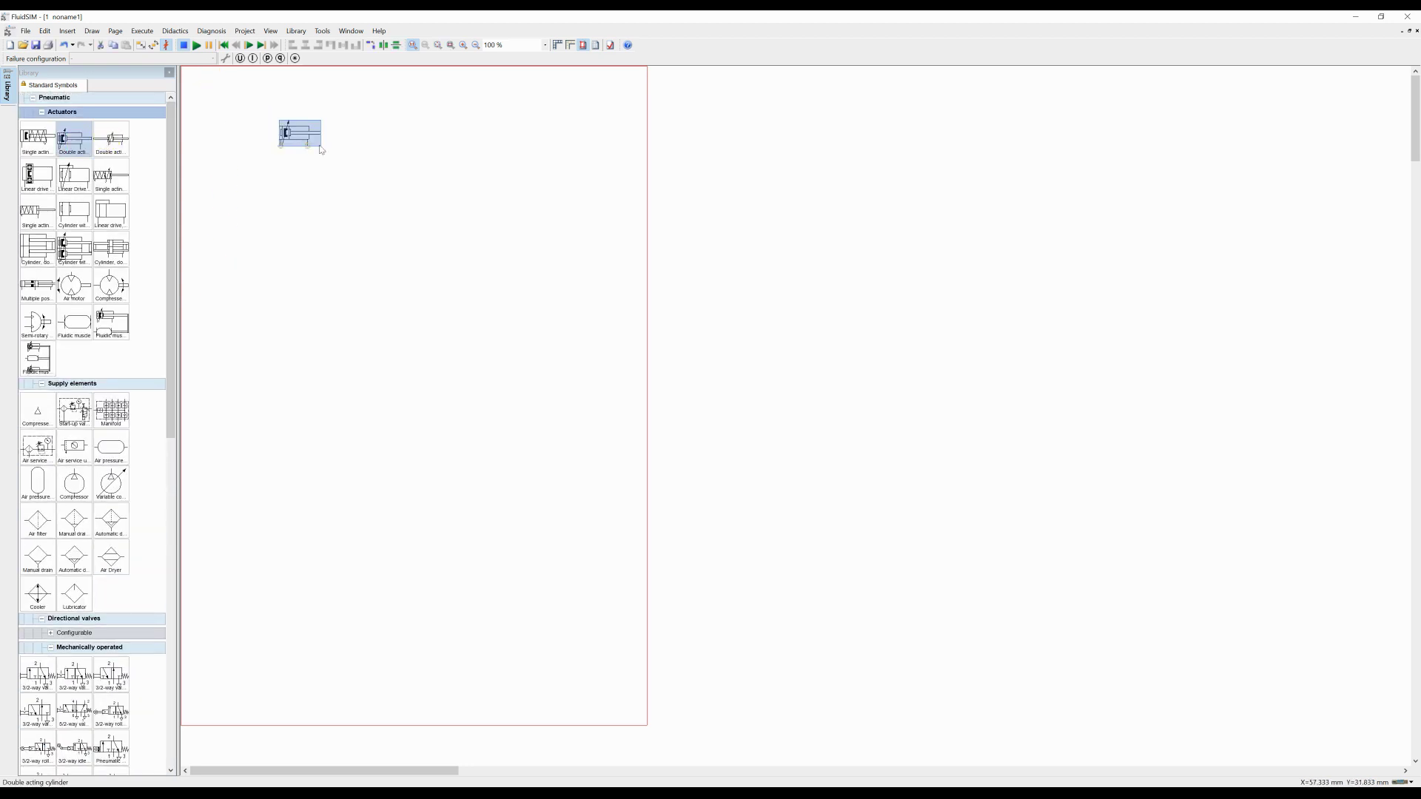
{"action": "left_click", "coordinate": [367, 164]}
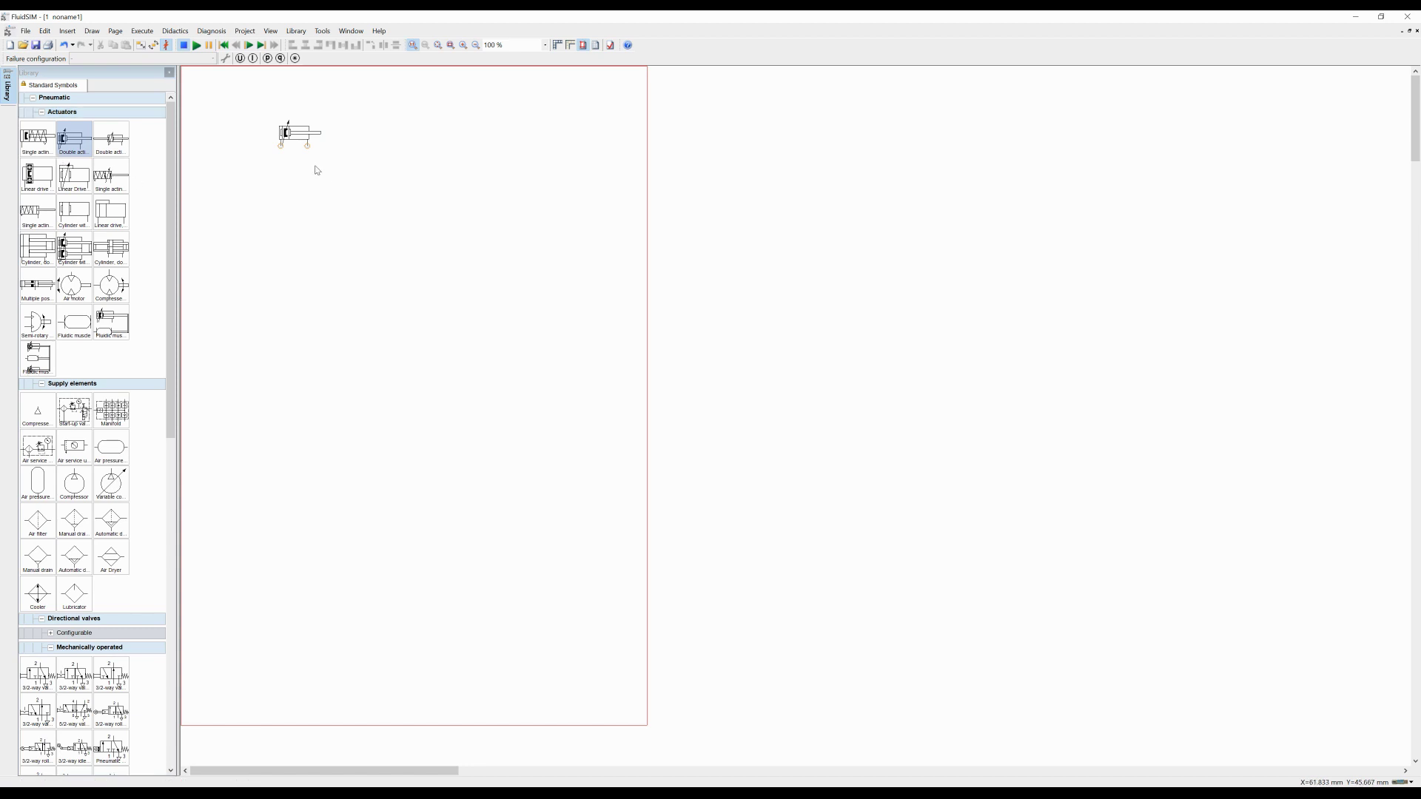
{"action": "left_click", "coordinate": [463, 45]}
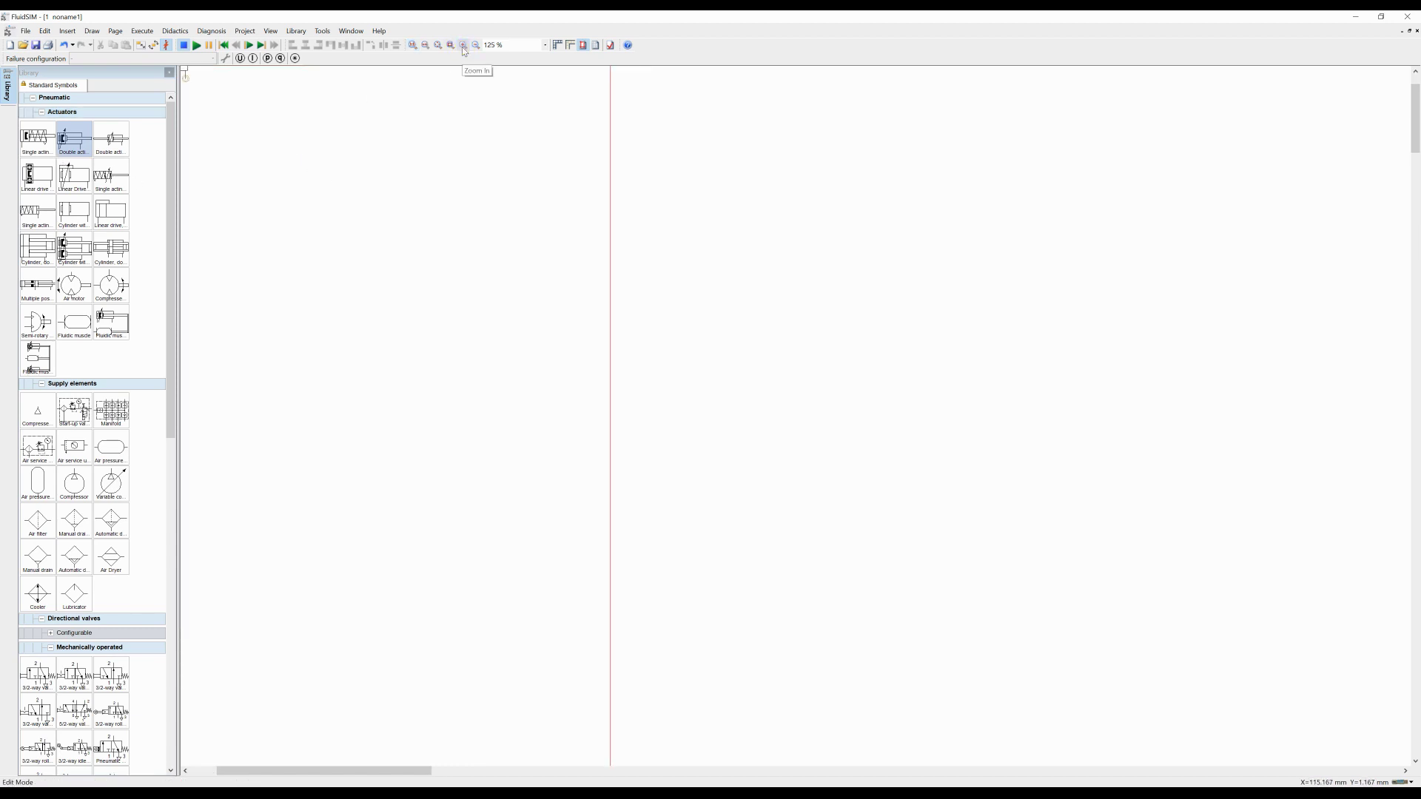
{"action": "scroll", "coordinate": [351, 266], "scroll_direction": "up", "scroll_amount": 2}
{"action": "left_click_drag", "start_coordinate": [327, 772], "coordinate": [263, 771]}
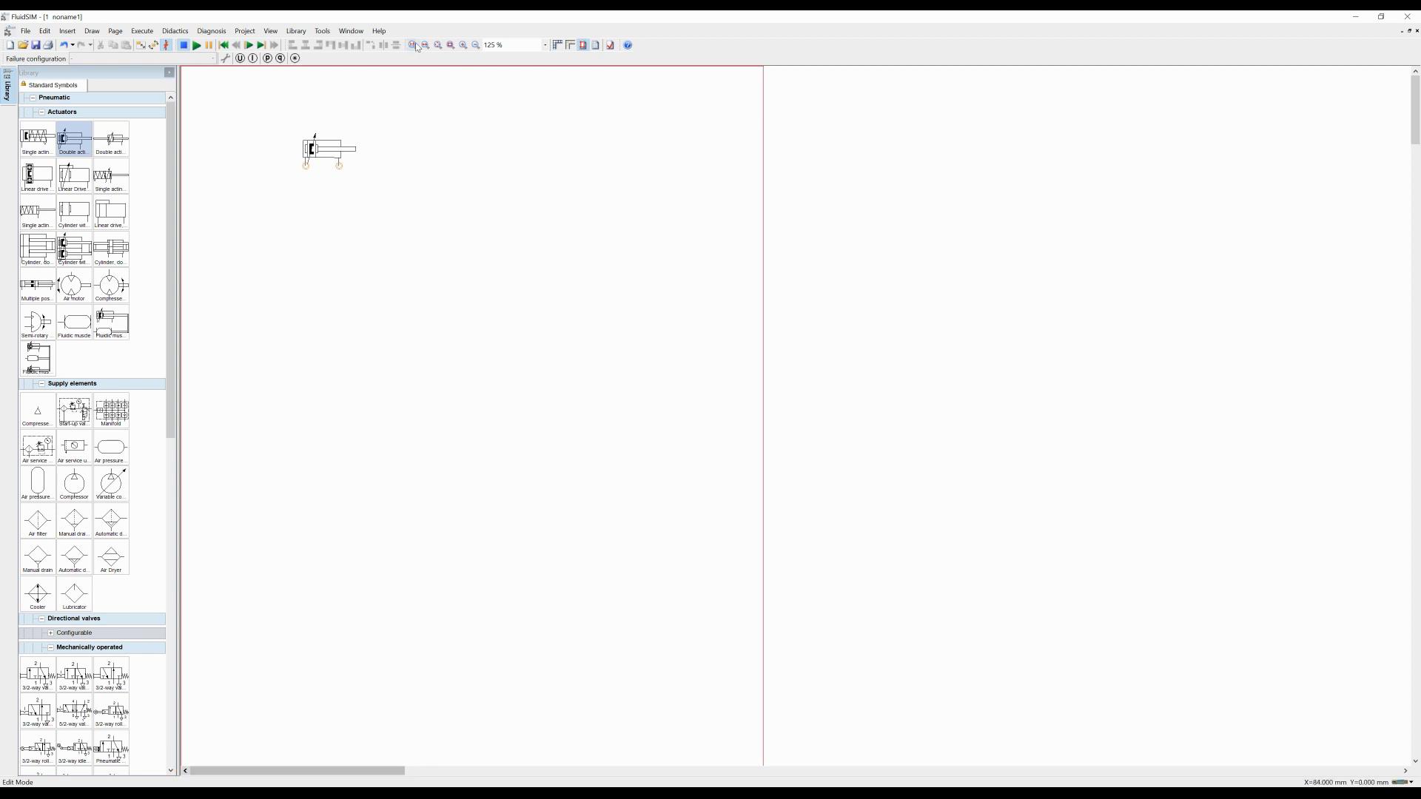
{"action": "left_click", "coordinate": [451, 45]}
{"action": "left_click_drag", "start_coordinate": [207, 86], "coordinate": [629, 374]}
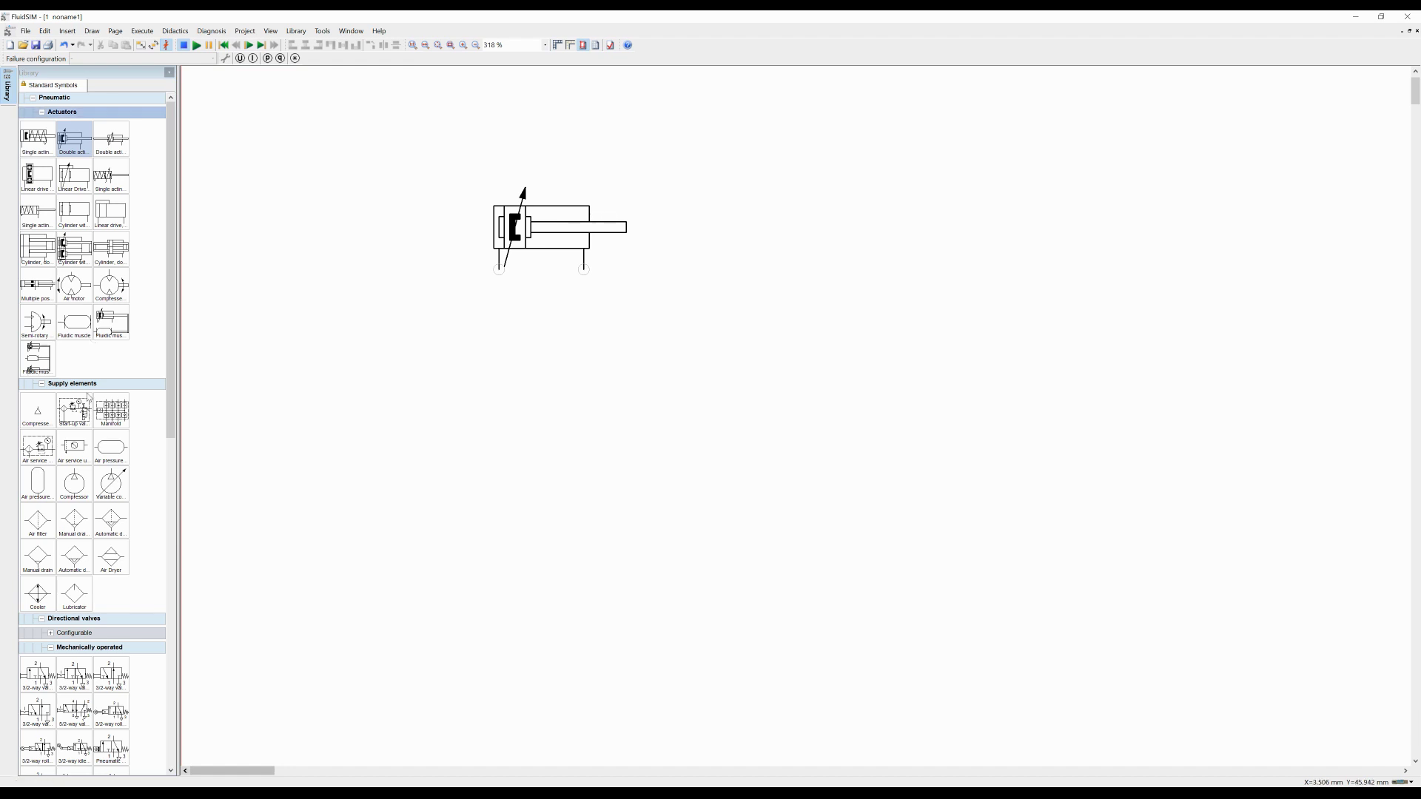
- Place a 5/2-way solenoid valve below the cylinder with port 2 joined to its rod-side port, and connect port 4 to the other cylinder port
{"action": "left_click_drag", "start_coordinate": [170, 413], "coordinate": [181, 565]}
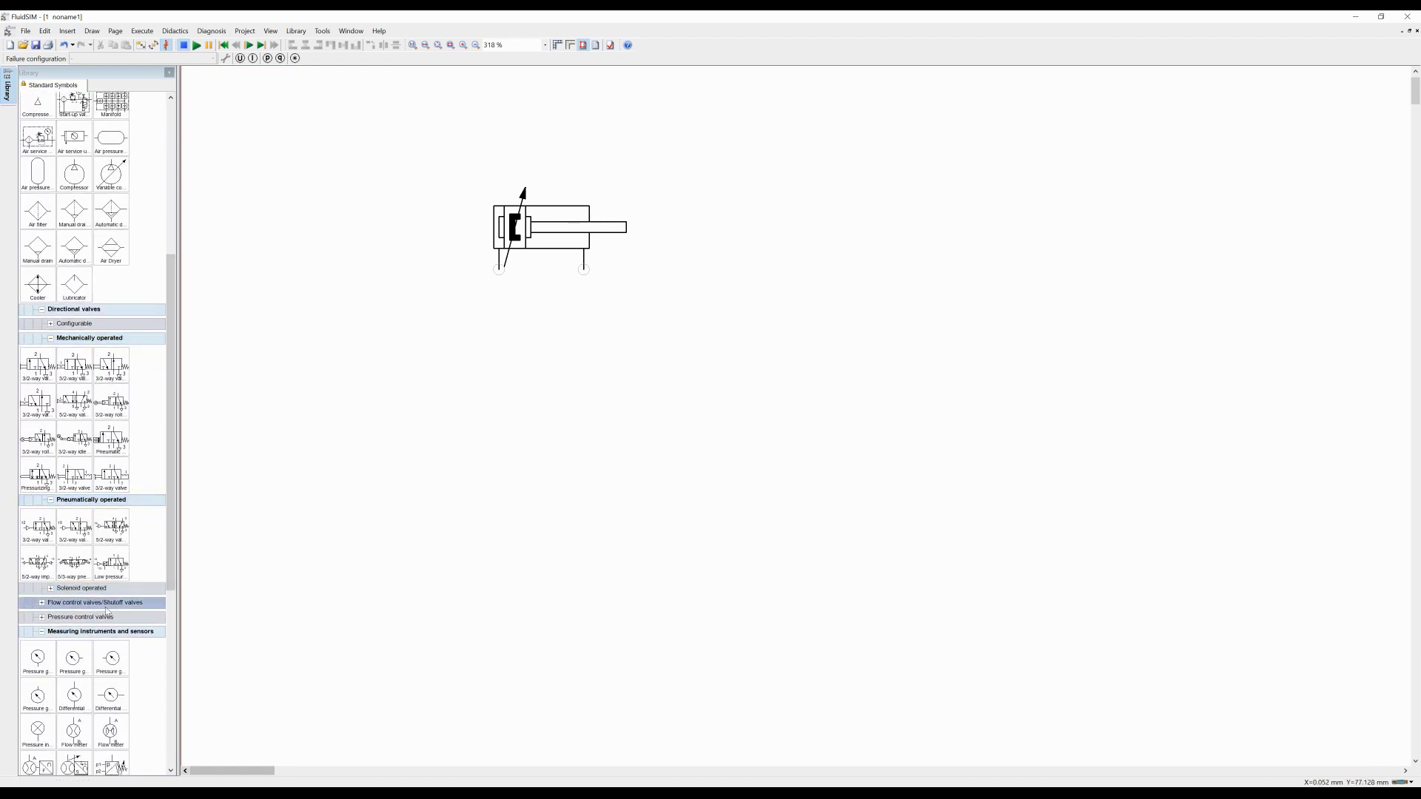
{"action": "left_click", "coordinate": [51, 589]}
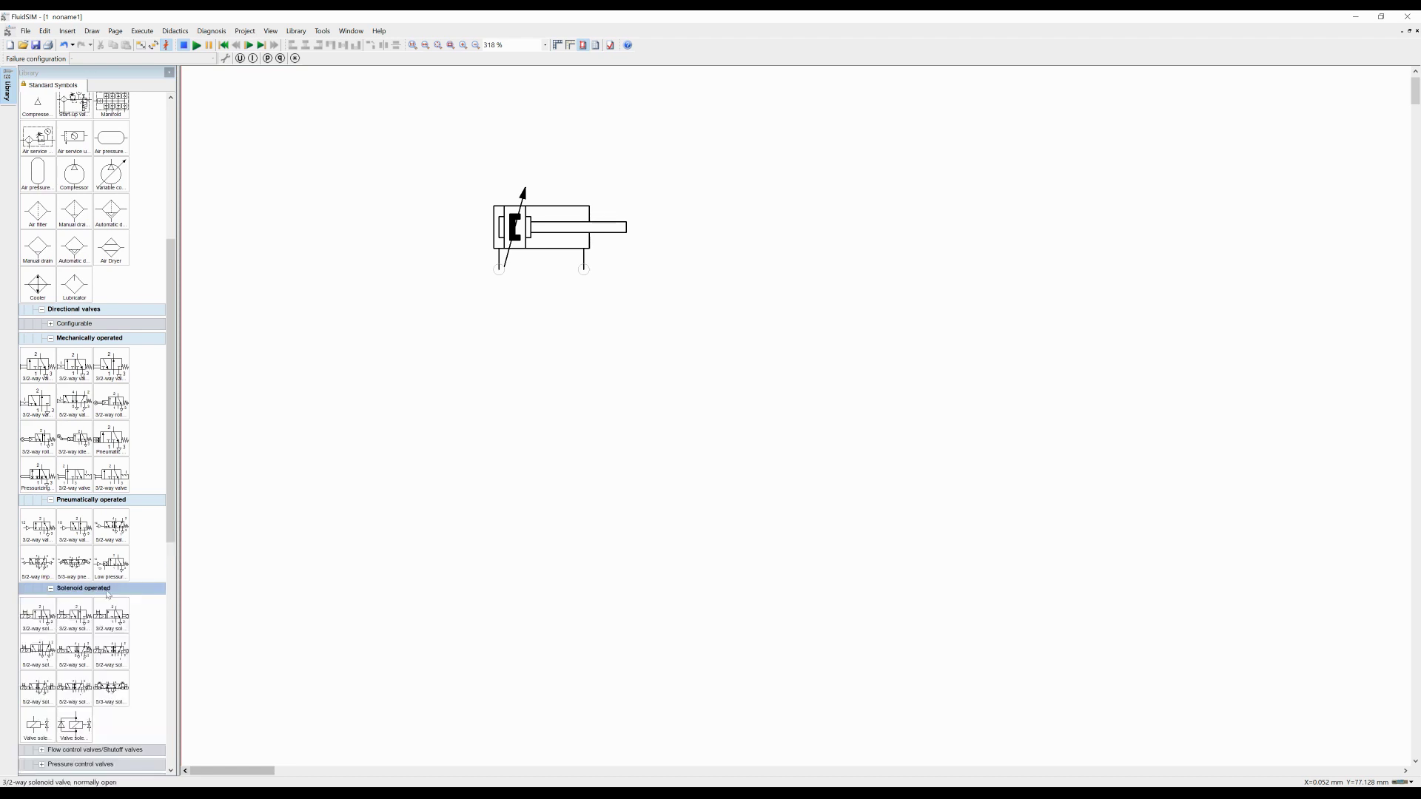
{"action": "left_click_drag", "start_coordinate": [168, 534], "coordinate": [174, 598]}
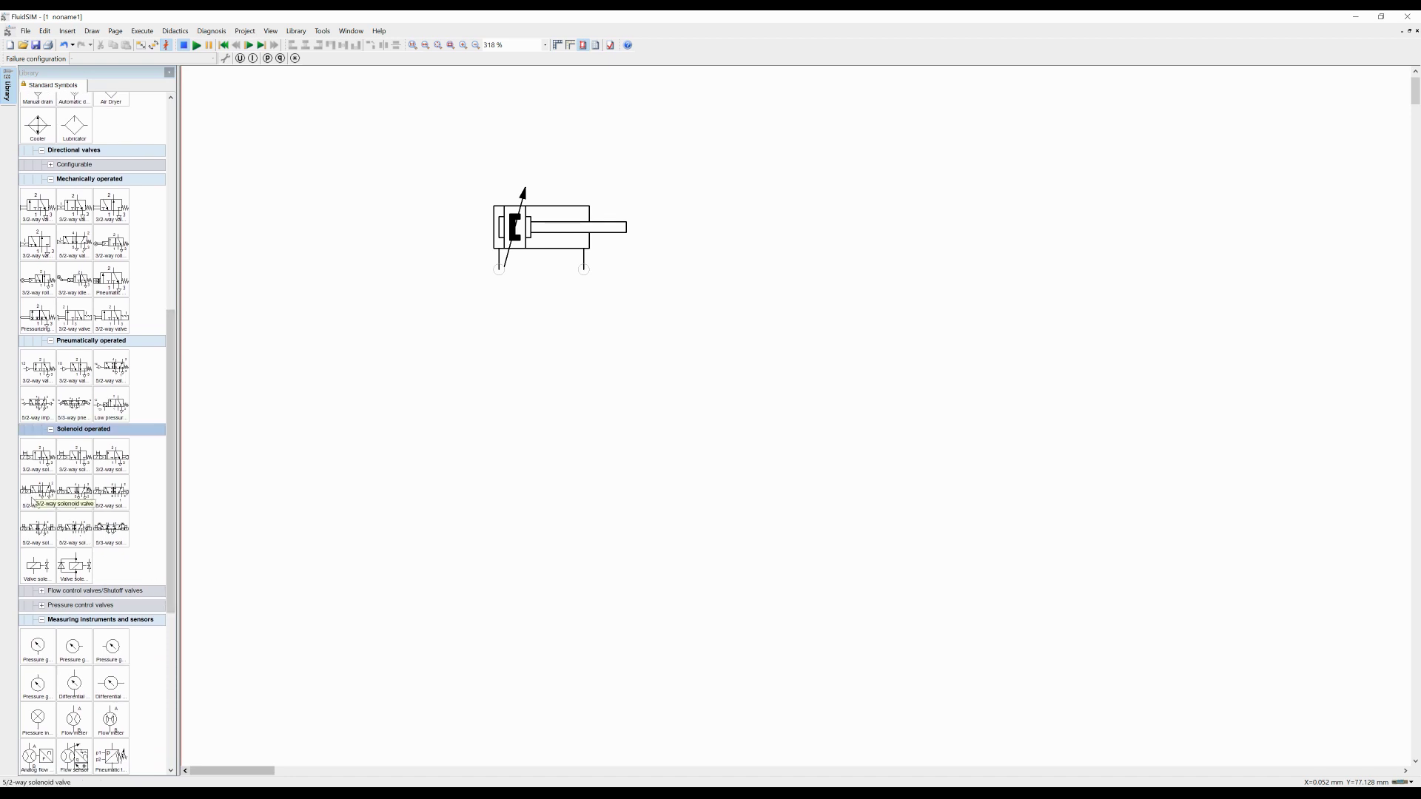
{"action": "left_click_drag", "start_coordinate": [35, 498], "coordinate": [484, 404]}
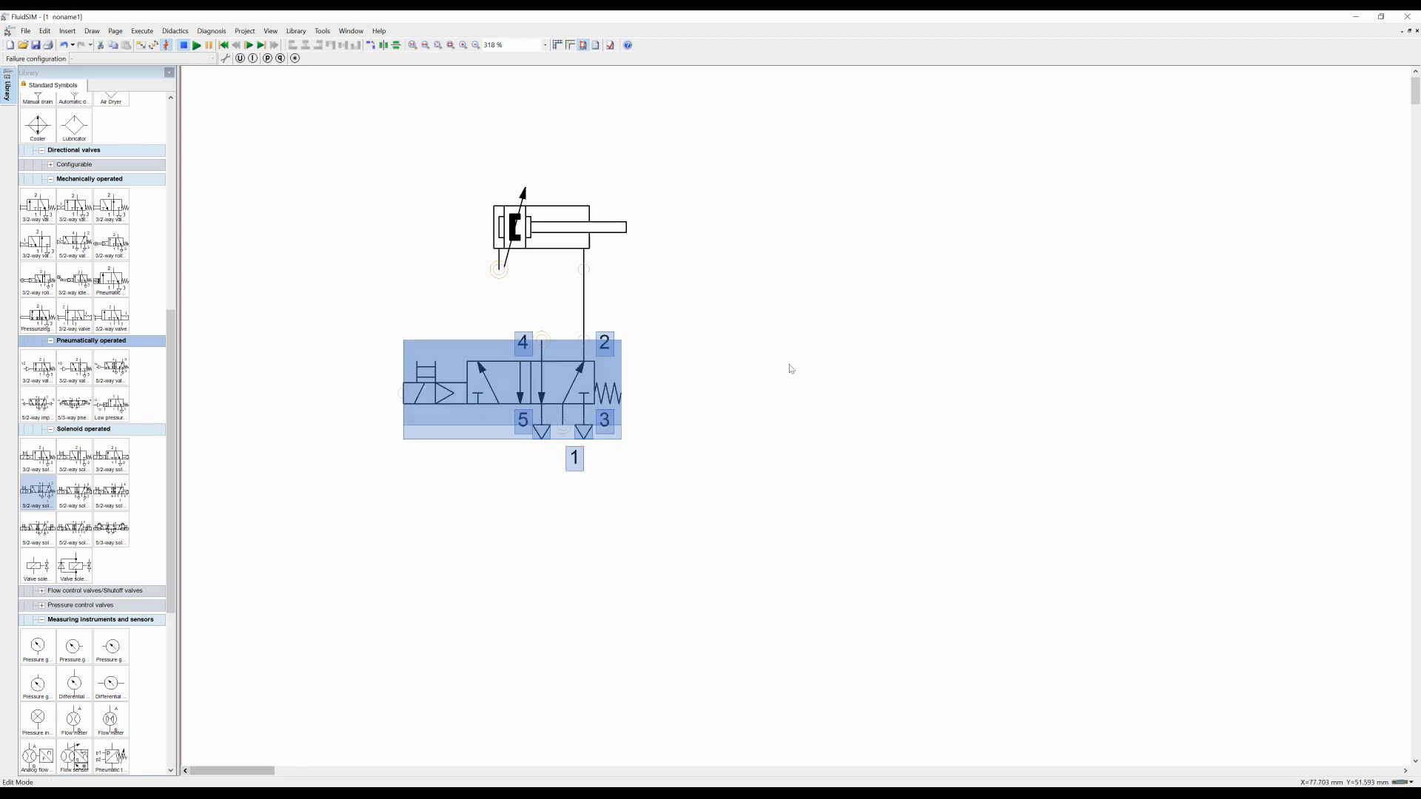
{"action": "left_click", "coordinate": [790, 368]}
{"action": "left_click_drag", "start_coordinate": [543, 340], "coordinate": [499, 269]}
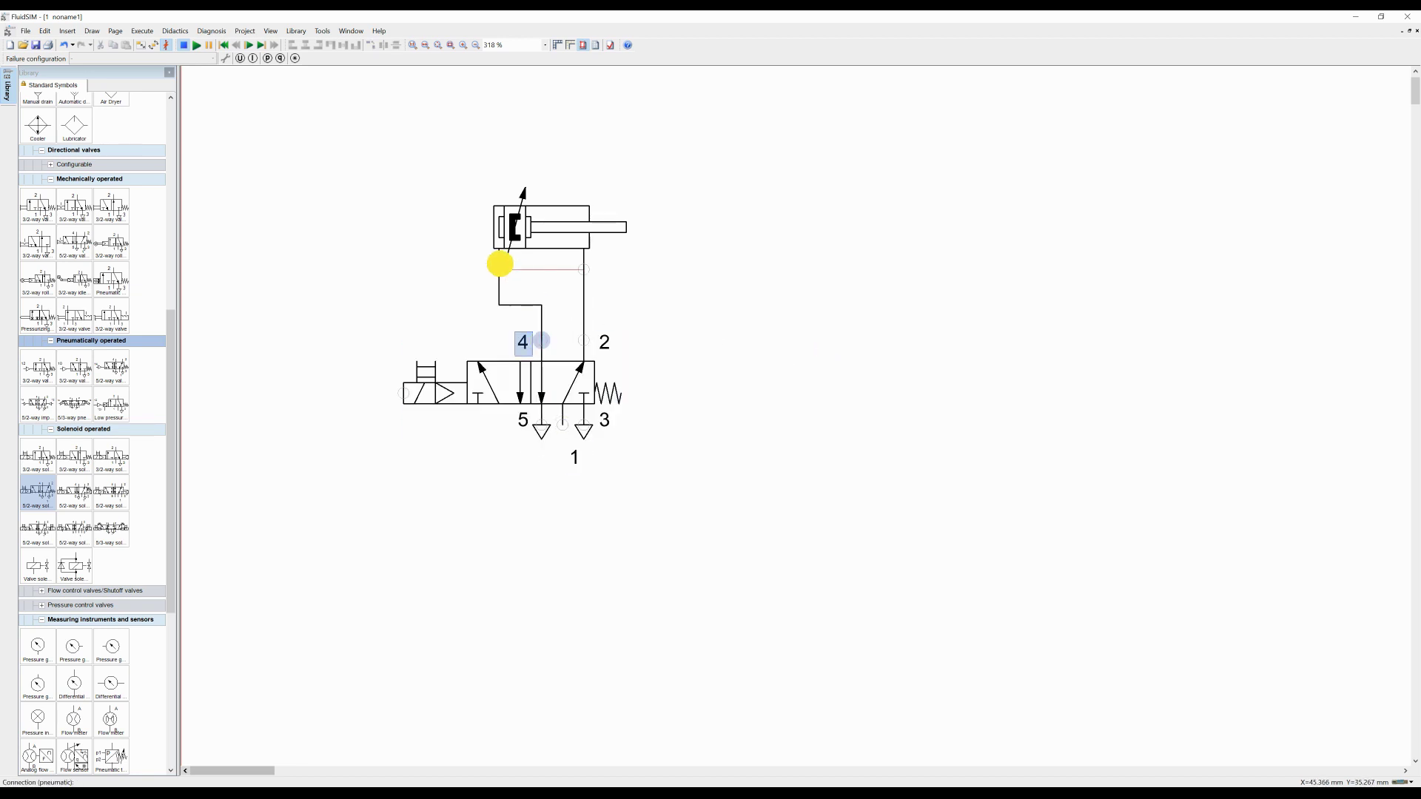
- Attach a compressed air supply to port 1 of the 5/2-way solenoid valve
{"action": "left_click_drag", "start_coordinate": [171, 353], "coordinate": [171, 143]}
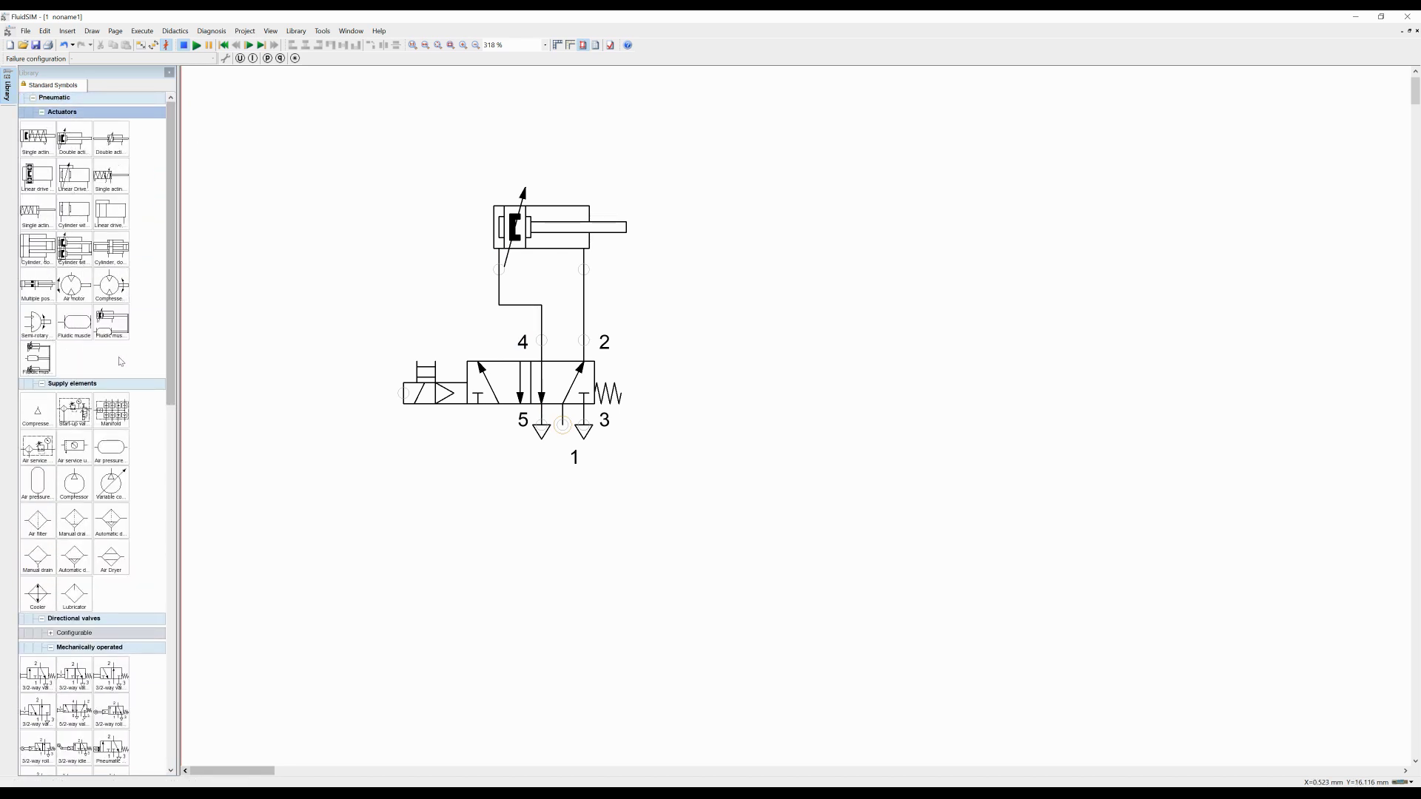
{"action": "left_click", "coordinate": [42, 407]}
{"action": "left_click_drag", "start_coordinate": [42, 408], "coordinate": [526, 437]}
{"action": "left_click", "coordinate": [433, 503]}
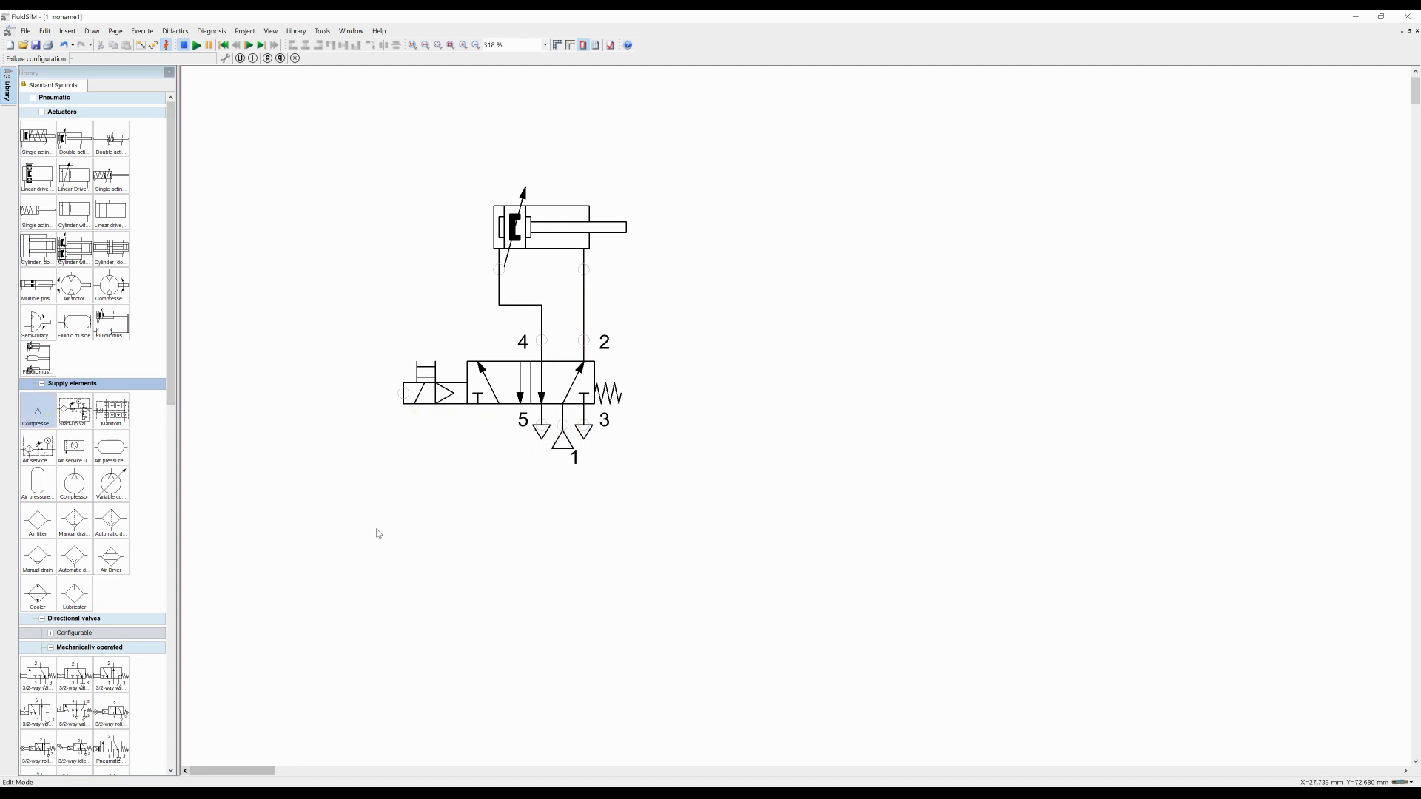
- Add actuating label a0 to the double acting cylinder with start and end positions of 0 mm
{"action": "left_click", "coordinate": [538, 216]}
{"action": "double_click", "coordinate": [552, 221]}
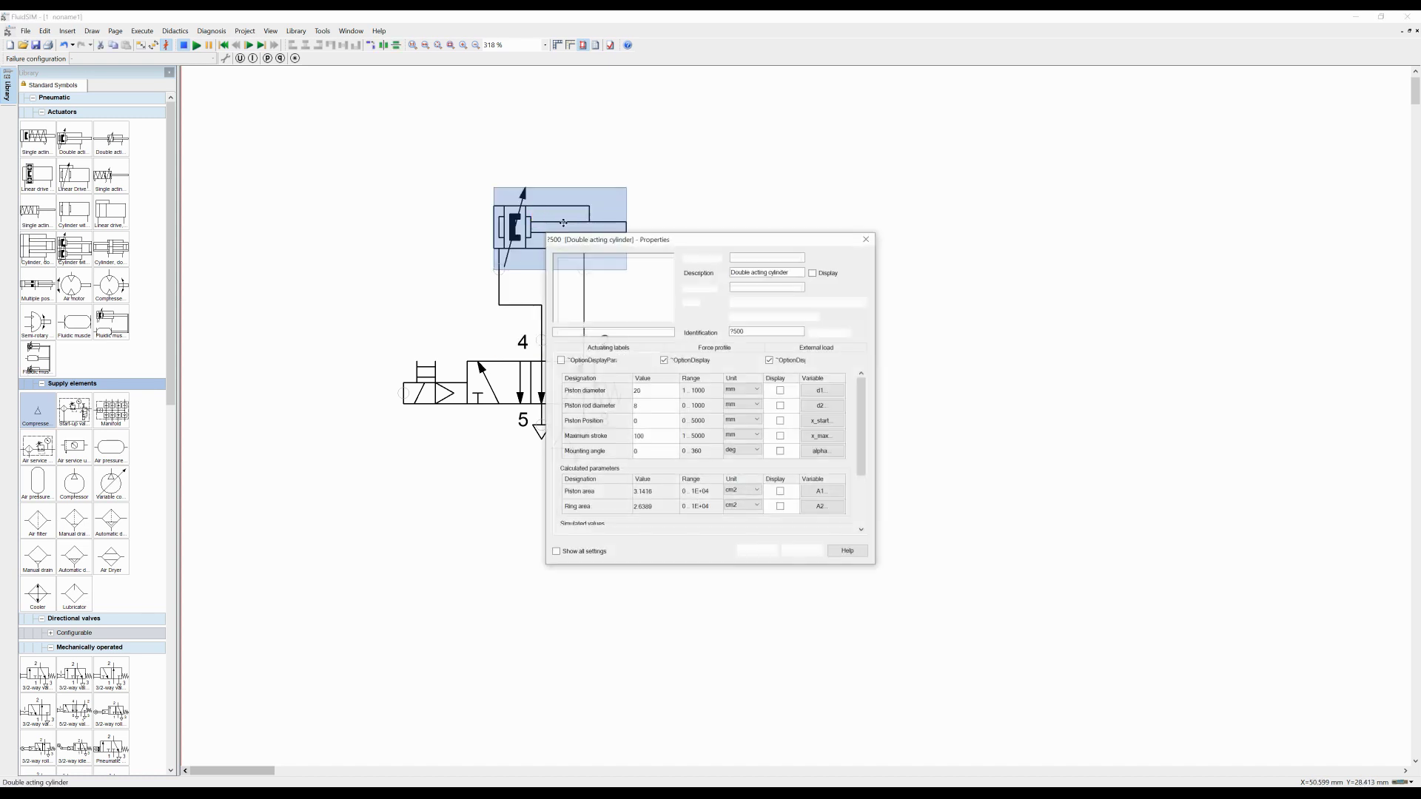
{"action": "left_click", "coordinate": [745, 348]}
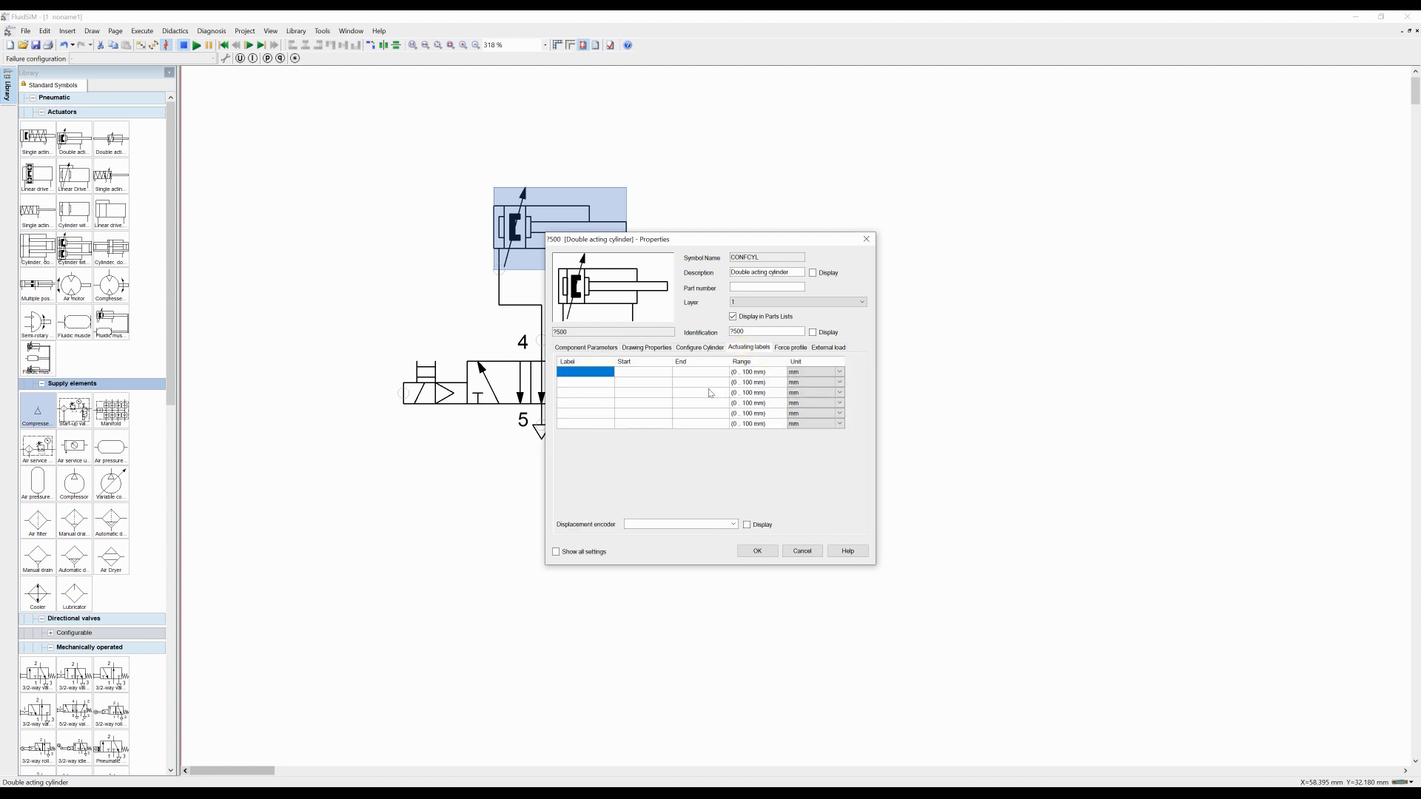
{"action": "left_click", "coordinate": [586, 372]}
{"action": "left_click", "coordinate": [630, 373]}
{"action": "type", "text": "0"}
{"action": "left_click", "coordinate": [700, 377]}
{"action": "type", "text": "0"}
- Add actuating label a1 to the cylinder with a start position of 100 mm and apply the properties
{"action": "left_click", "coordinate": [626, 382]}
{"action": "type", "text": "100"}
{"action": "left_click", "coordinate": [682, 385]}
{"action": "left_click", "coordinate": [756, 551]}
{"action": "left_click", "coordinate": [349, 532]}
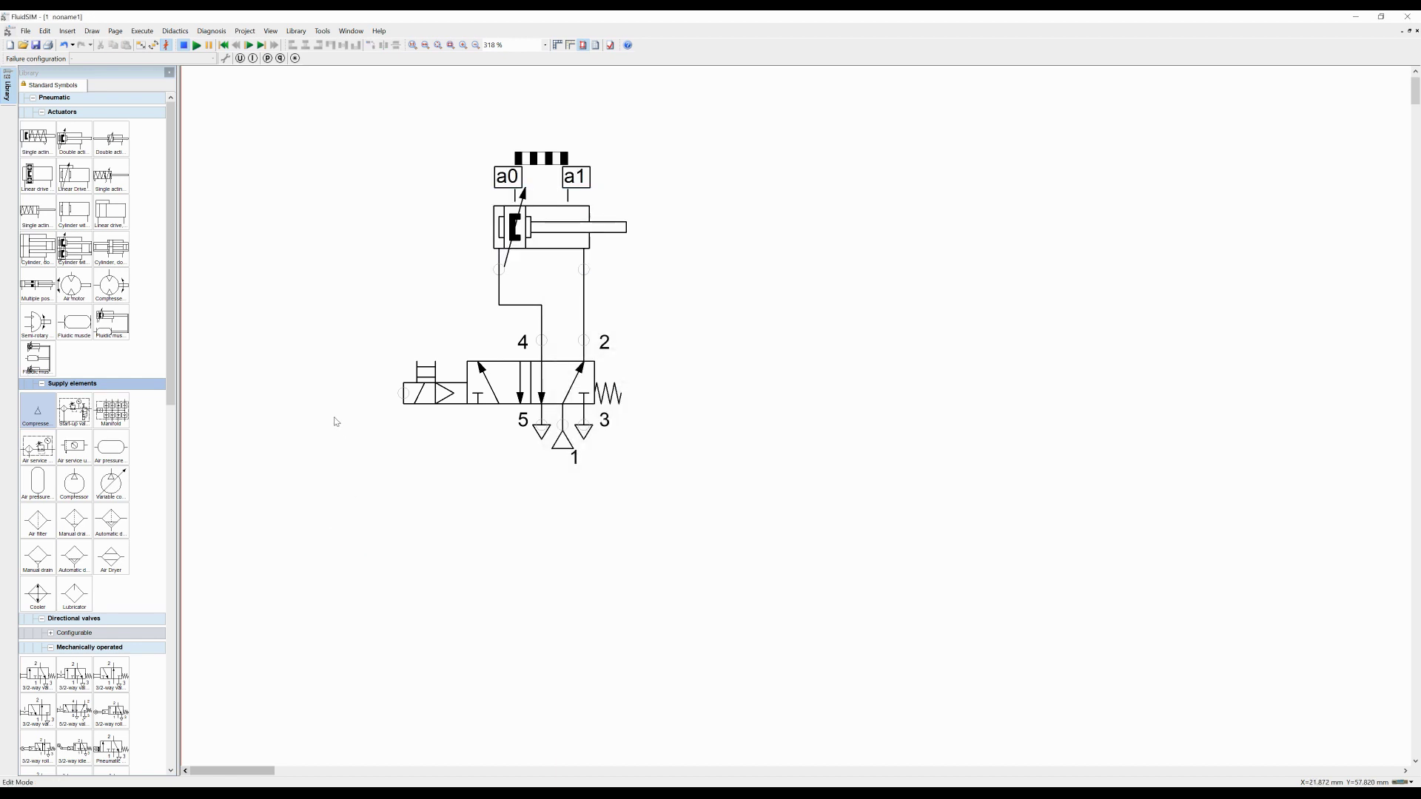
- Name the electric connector of the valve's solenoid Y1
{"action": "double_click", "coordinate": [403, 394]}
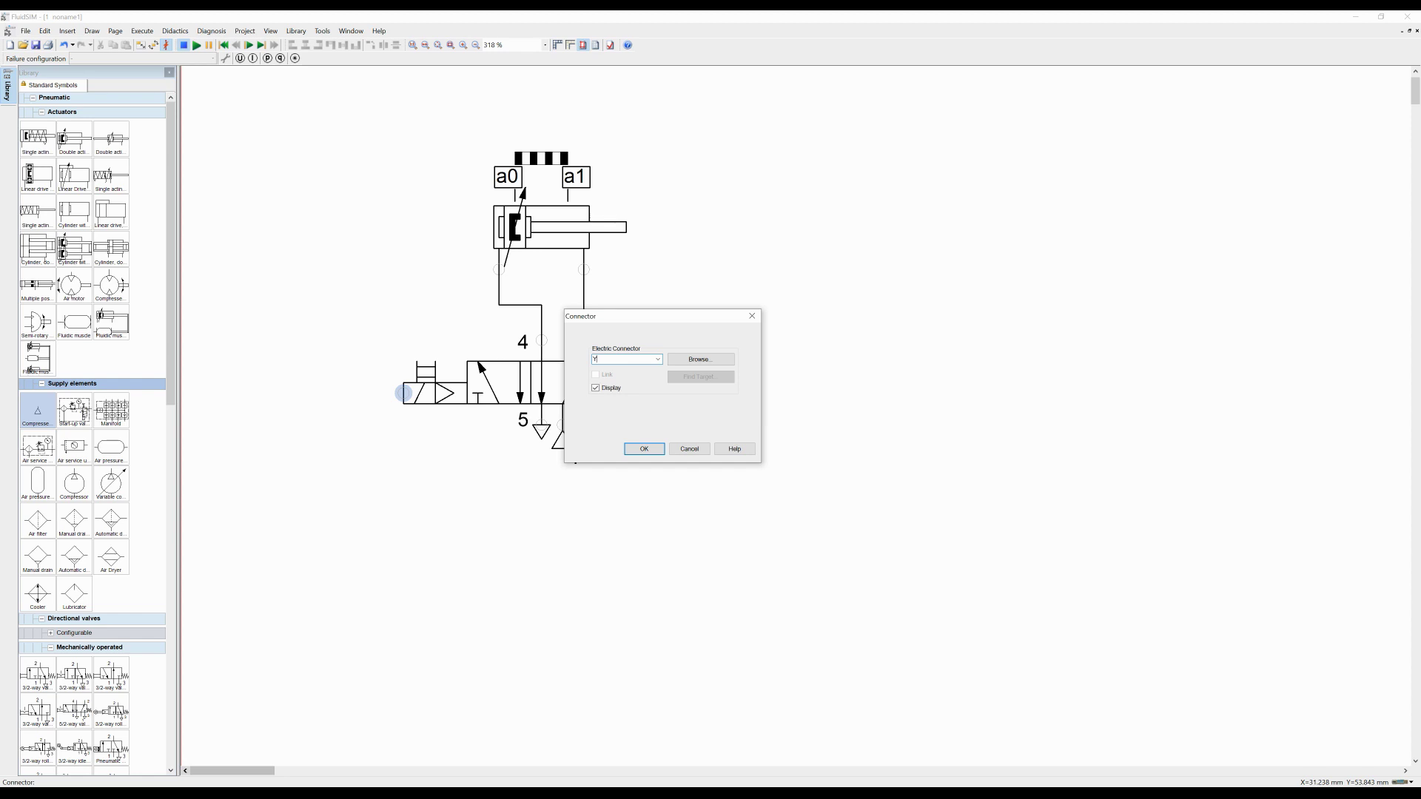
{"action": "left_click", "coordinate": [644, 449]}
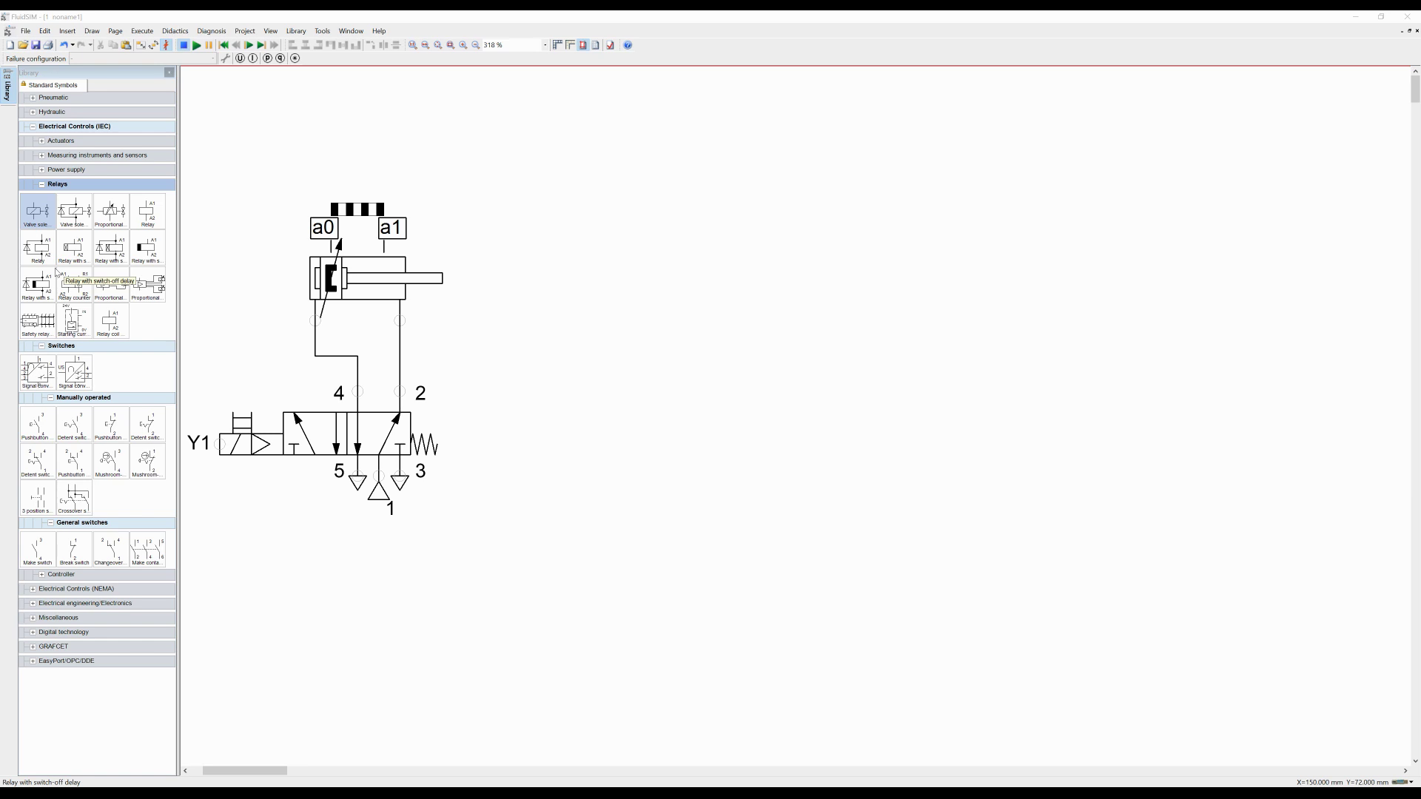
- Place a 24 V electrical connection beside the pneumatic circuit and a 0 V connection vertically aligned below it
{"action": "left_click", "coordinate": [41, 169]}
{"action": "left_click_drag", "start_coordinate": [40, 198], "coordinate": [584, 168]}
{"action": "left_click_drag", "start_coordinate": [74, 196], "coordinate": [610, 553]}
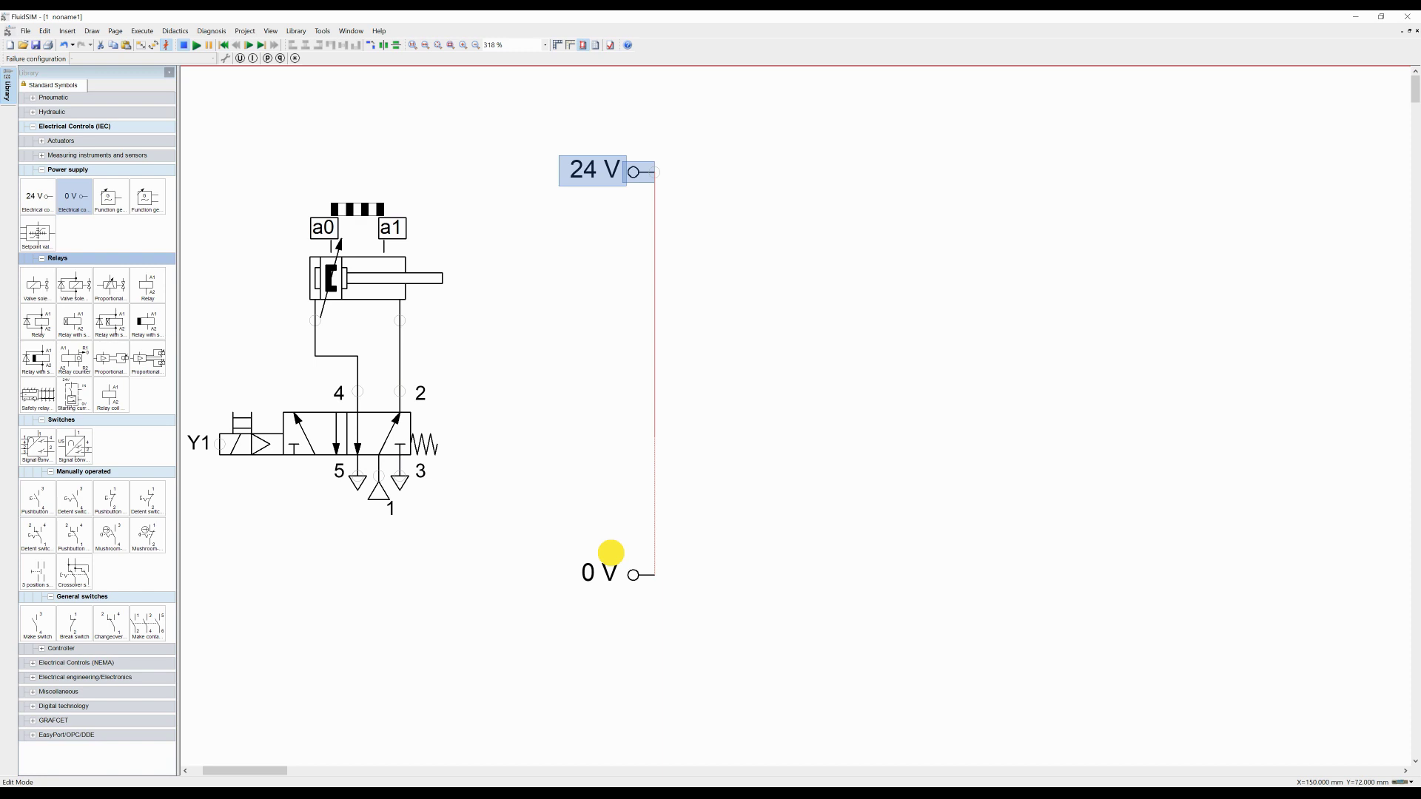
{"action": "left_click", "coordinate": [814, 454]}
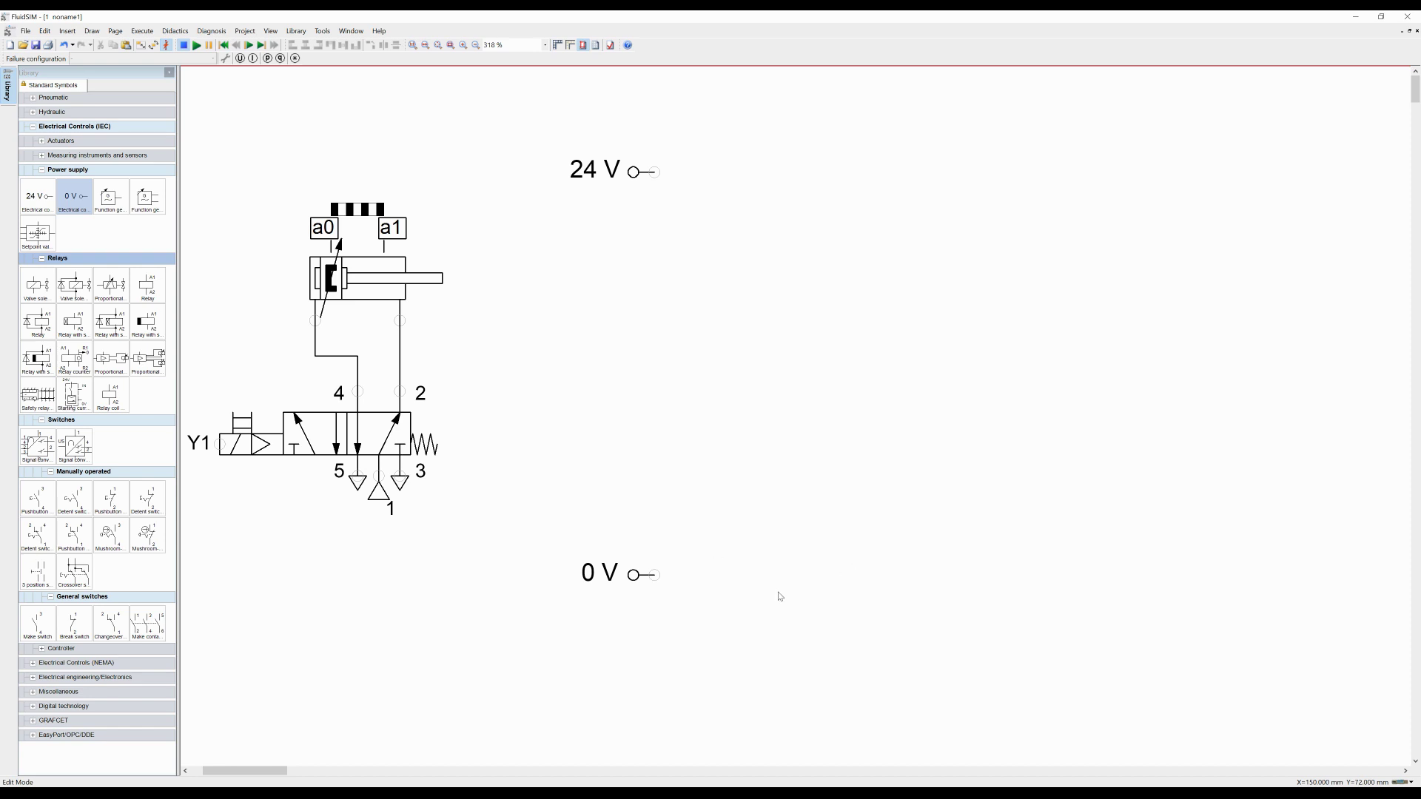
- Duplicate the 24 V and 0 V connections and place the copies to the right, level with the originals
{"action": "left_click_drag", "start_coordinate": [743, 631], "coordinate": [514, 130]}
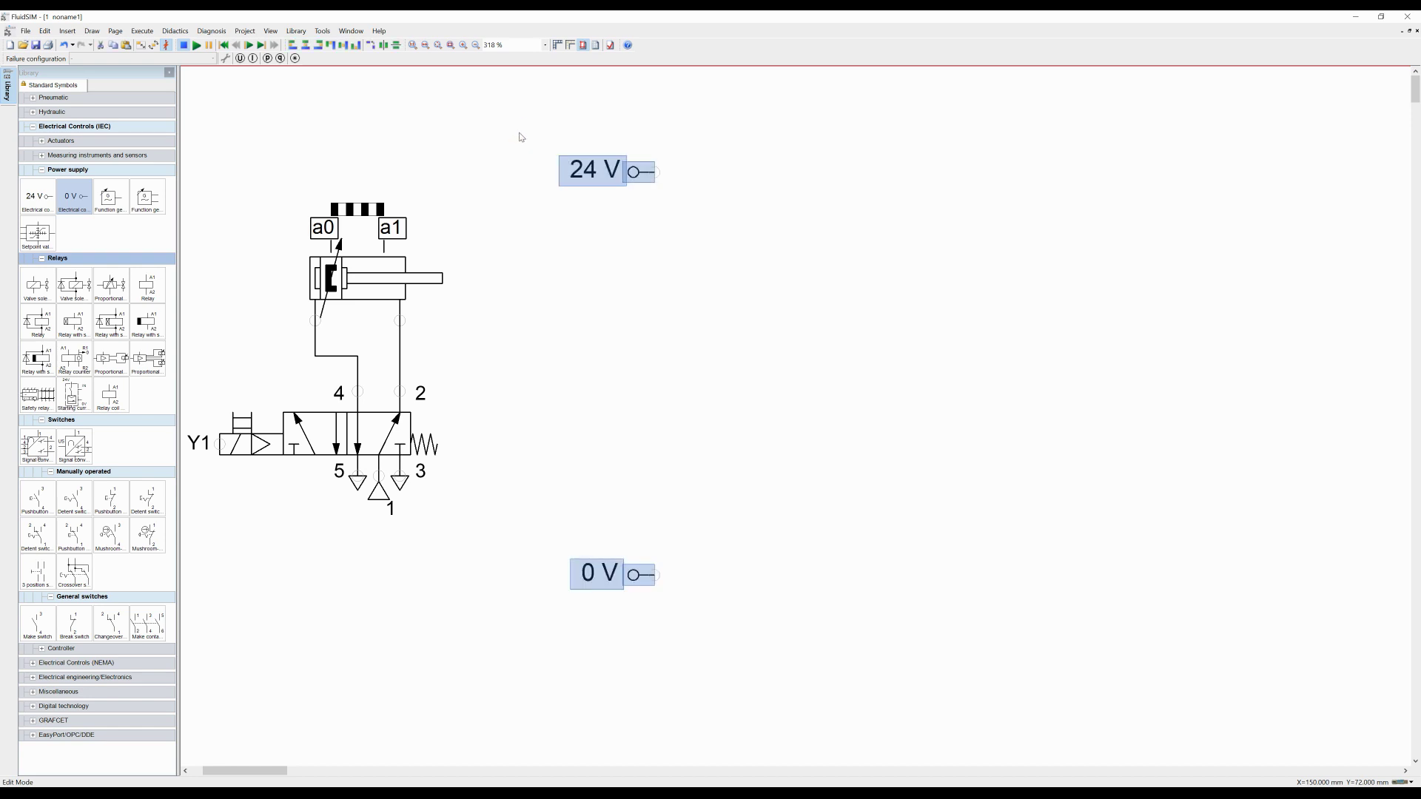
{"action": "left_click", "coordinate": [1009, 317]}
{"action": "key", "text": "ctrl+v"}
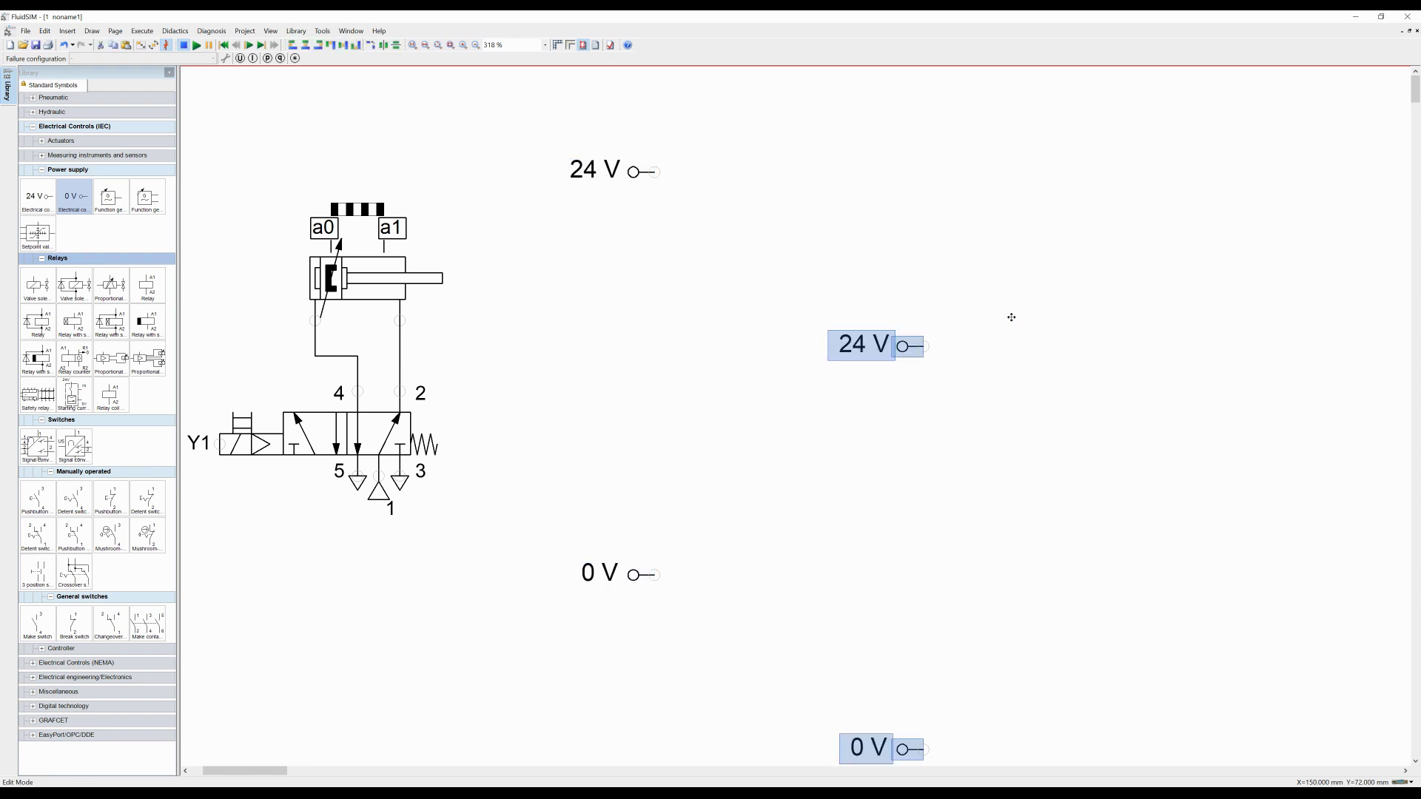
{"action": "left_click_drag", "start_coordinate": [1012, 317], "coordinate": [1020, 166]}
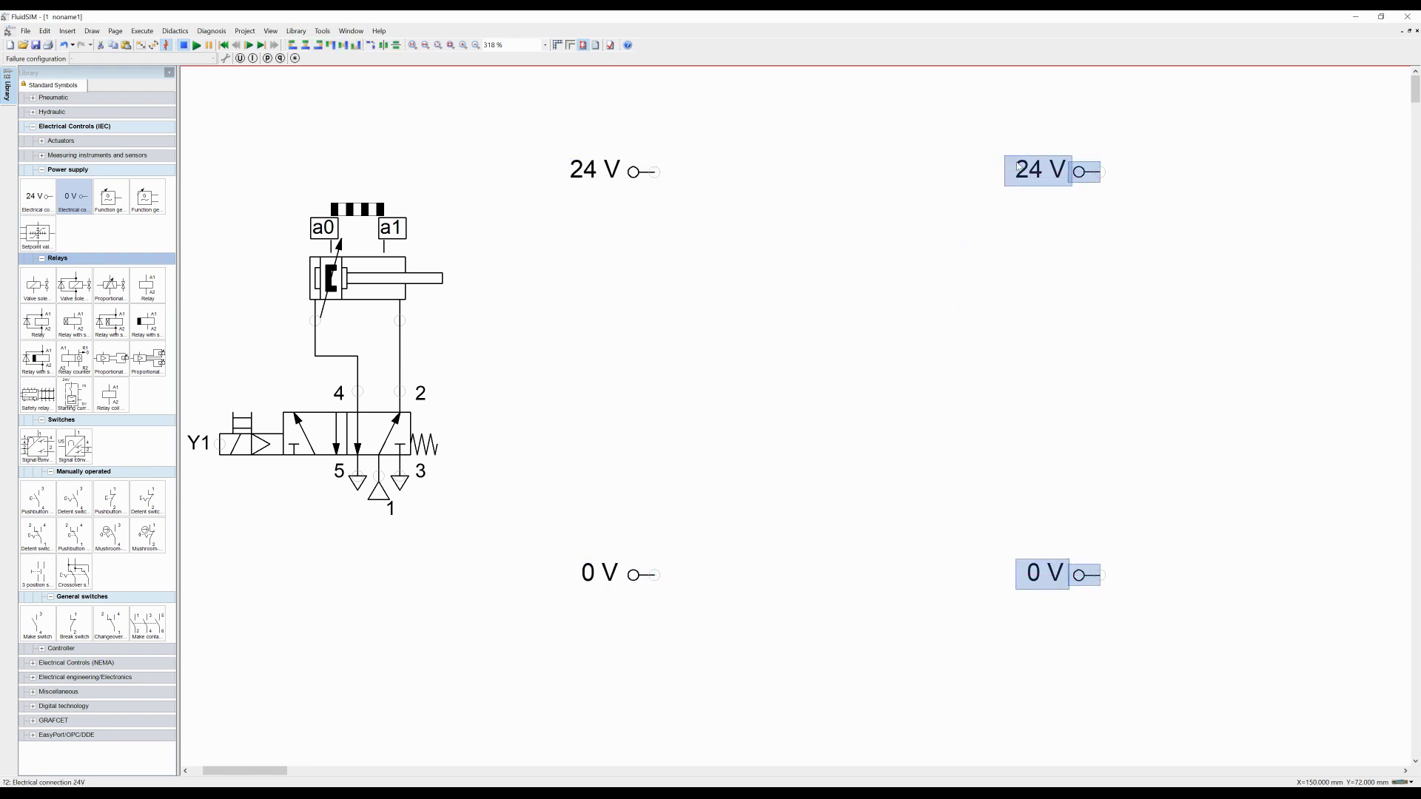
- Mirror the copied 24 V and 0 V connections vertically and horizontally so their terminals face the original pair
{"action": "right_click", "coordinate": [1063, 426]}
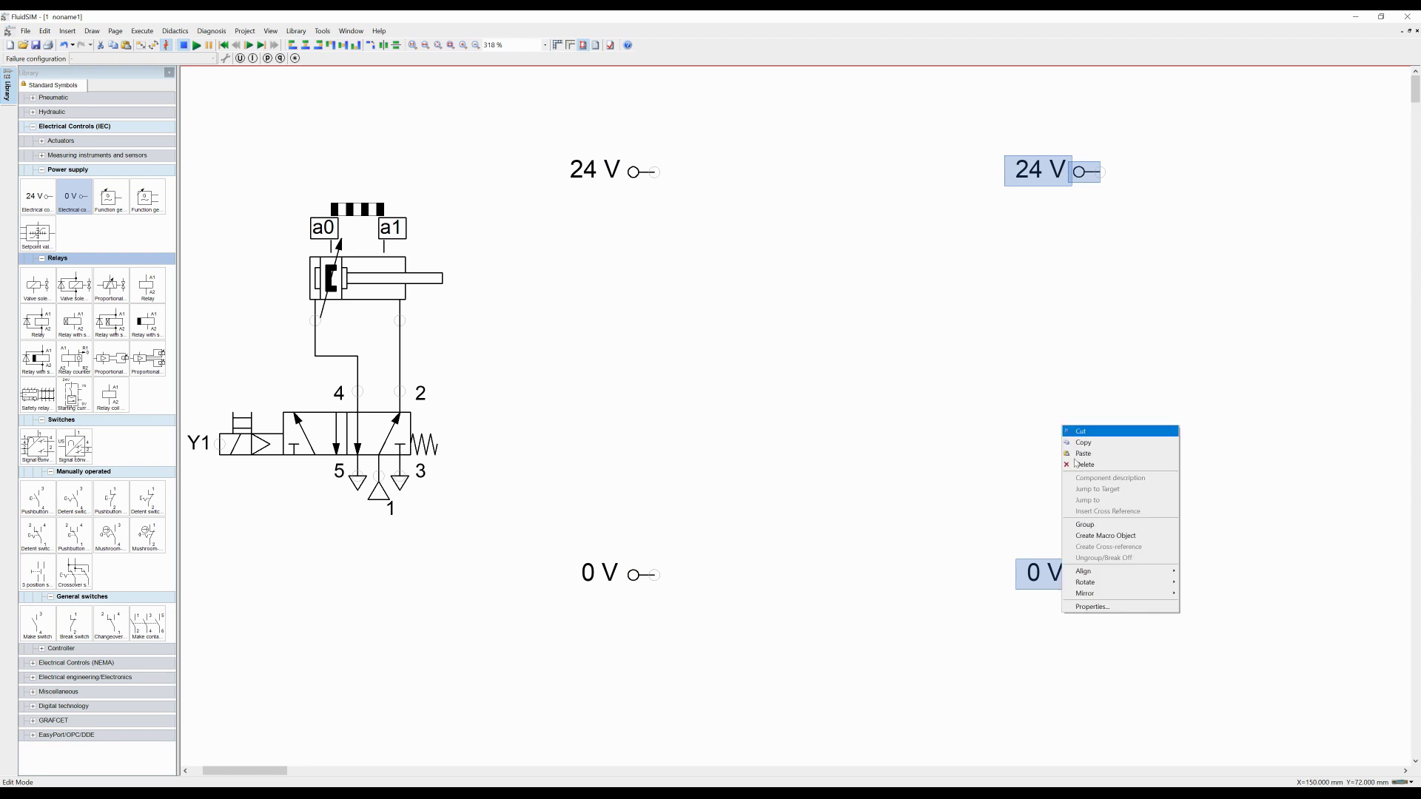
{"action": "mouse_move", "coordinate": [1101, 595]}
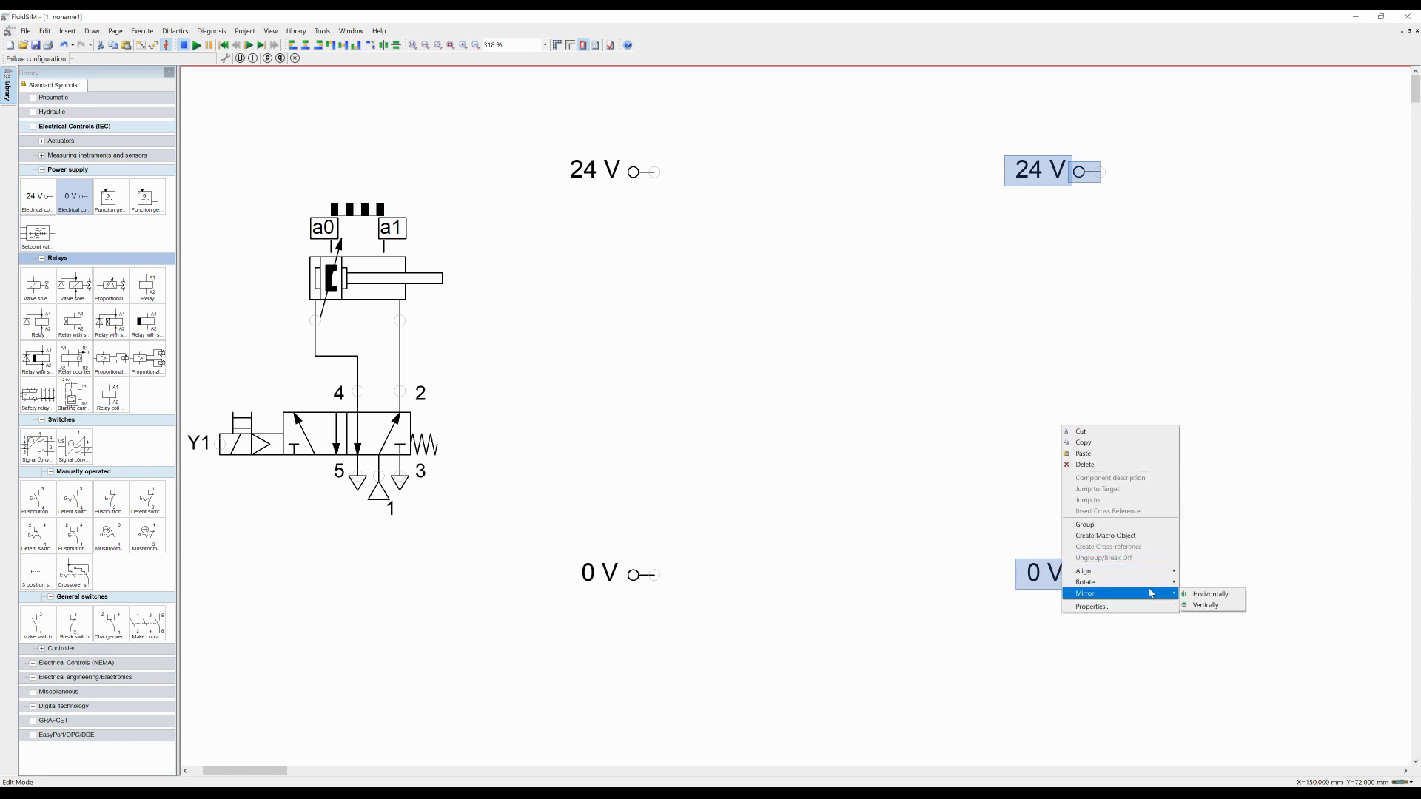
{"action": "left_click", "coordinate": [1200, 606]}
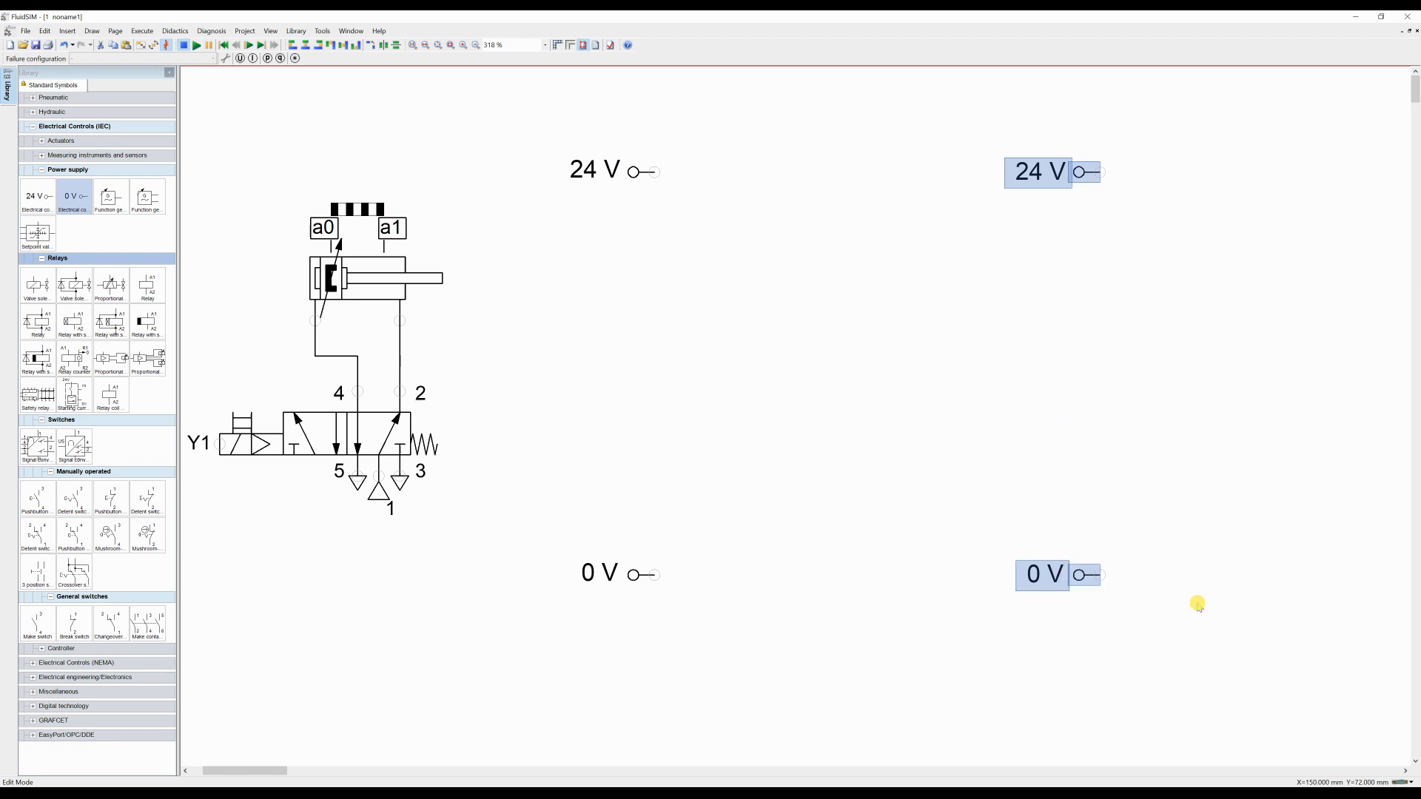
{"action": "right_click", "coordinate": [1089, 574]}
{"action": "mouse_move", "coordinate": [1158, 748]}
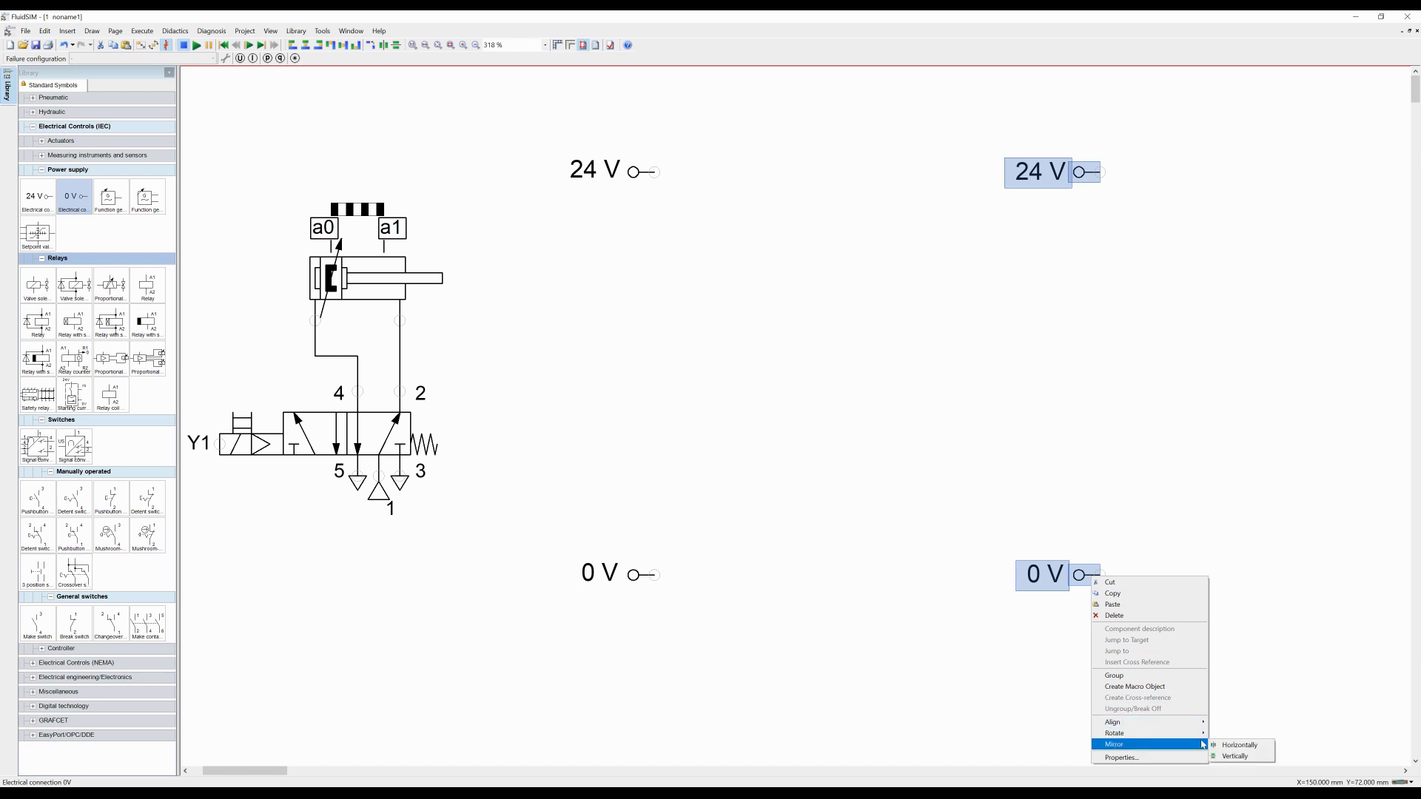
{"action": "left_click", "coordinate": [1222, 742]}
- Connect the two 24 V terminals and the two 0 V terminals to form the supply rails
{"action": "left_click_drag", "start_coordinate": [1247, 636], "coordinate": [653, 172]}
{"action": "left_click", "coordinate": [996, 232]}
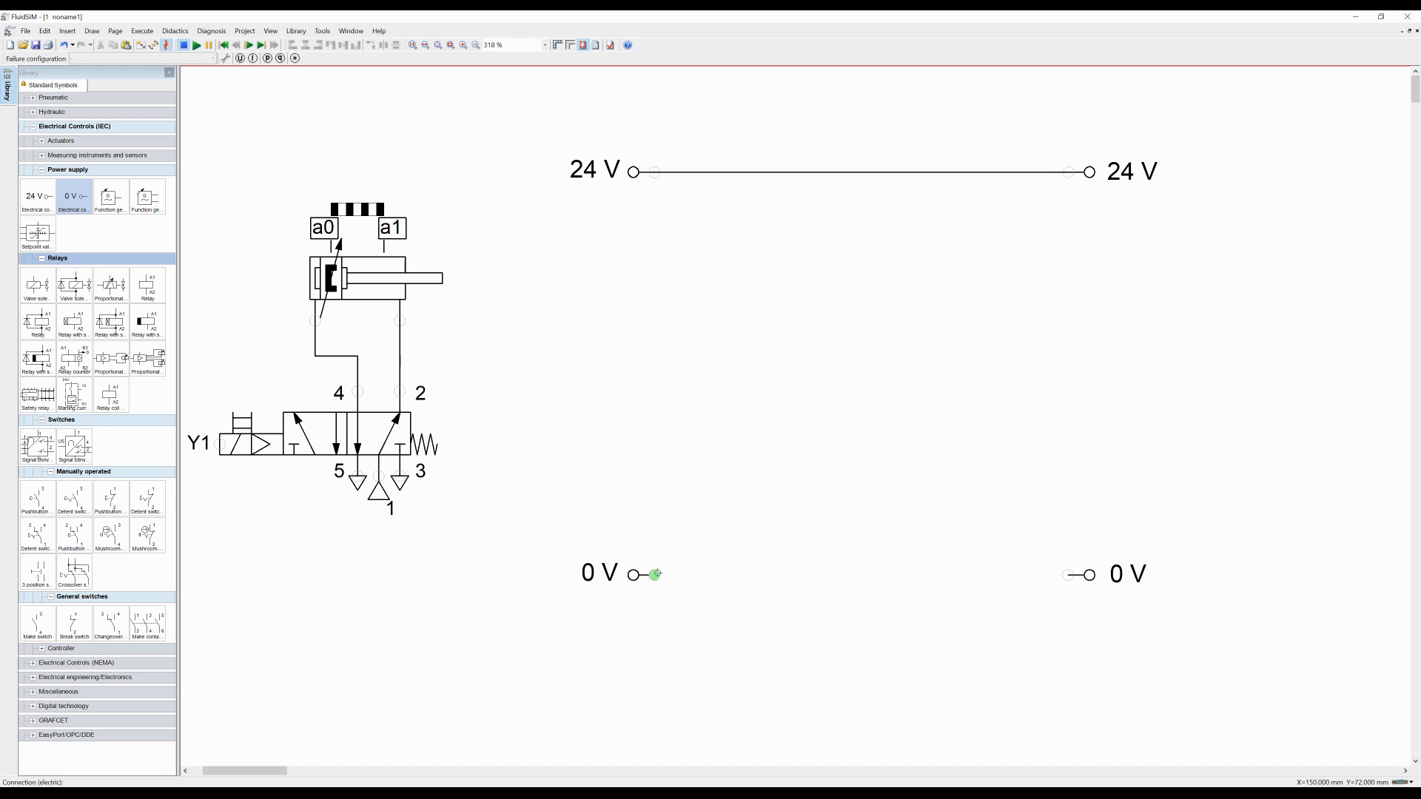
{"action": "left_click_drag", "start_coordinate": [654, 575], "coordinate": [1067, 575]}
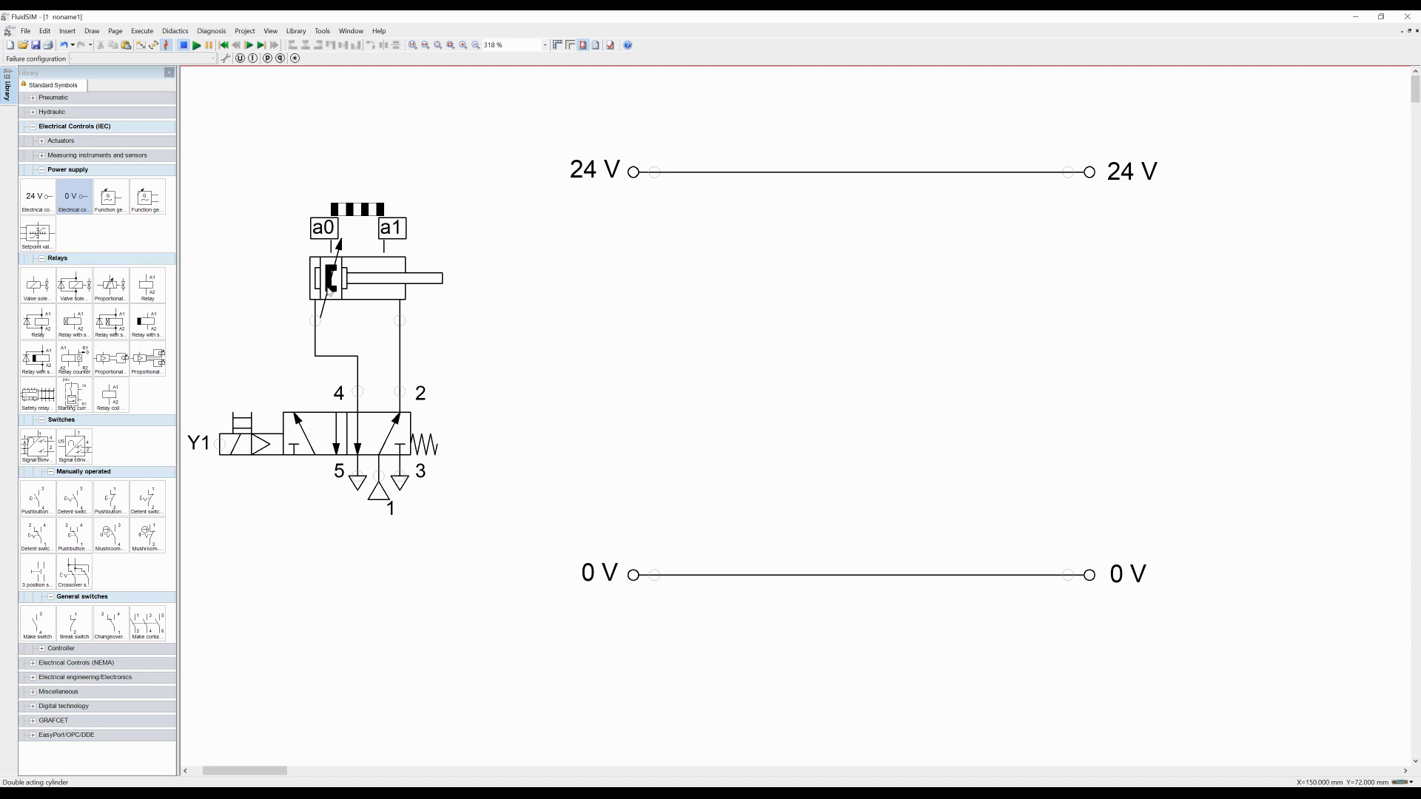
- Place a make pushbutton, a make switch and a break switch in series below the left part of the 24 V rail
{"action": "mouse_move", "coordinate": [344, 304]}
{"action": "left_click_drag", "start_coordinate": [37, 499], "coordinate": [697, 221]}
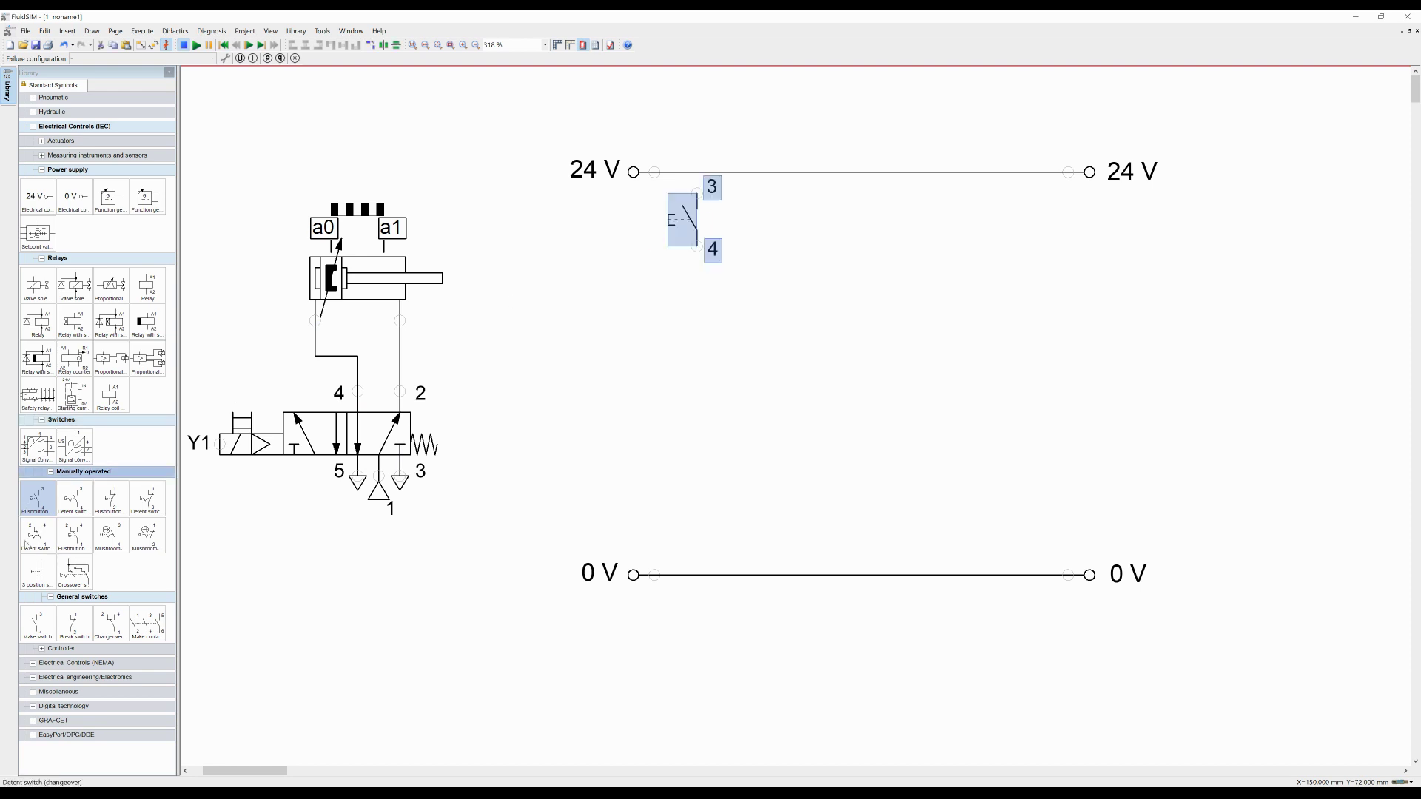
{"action": "left_click_drag", "start_coordinate": [37, 624], "coordinate": [693, 272]}
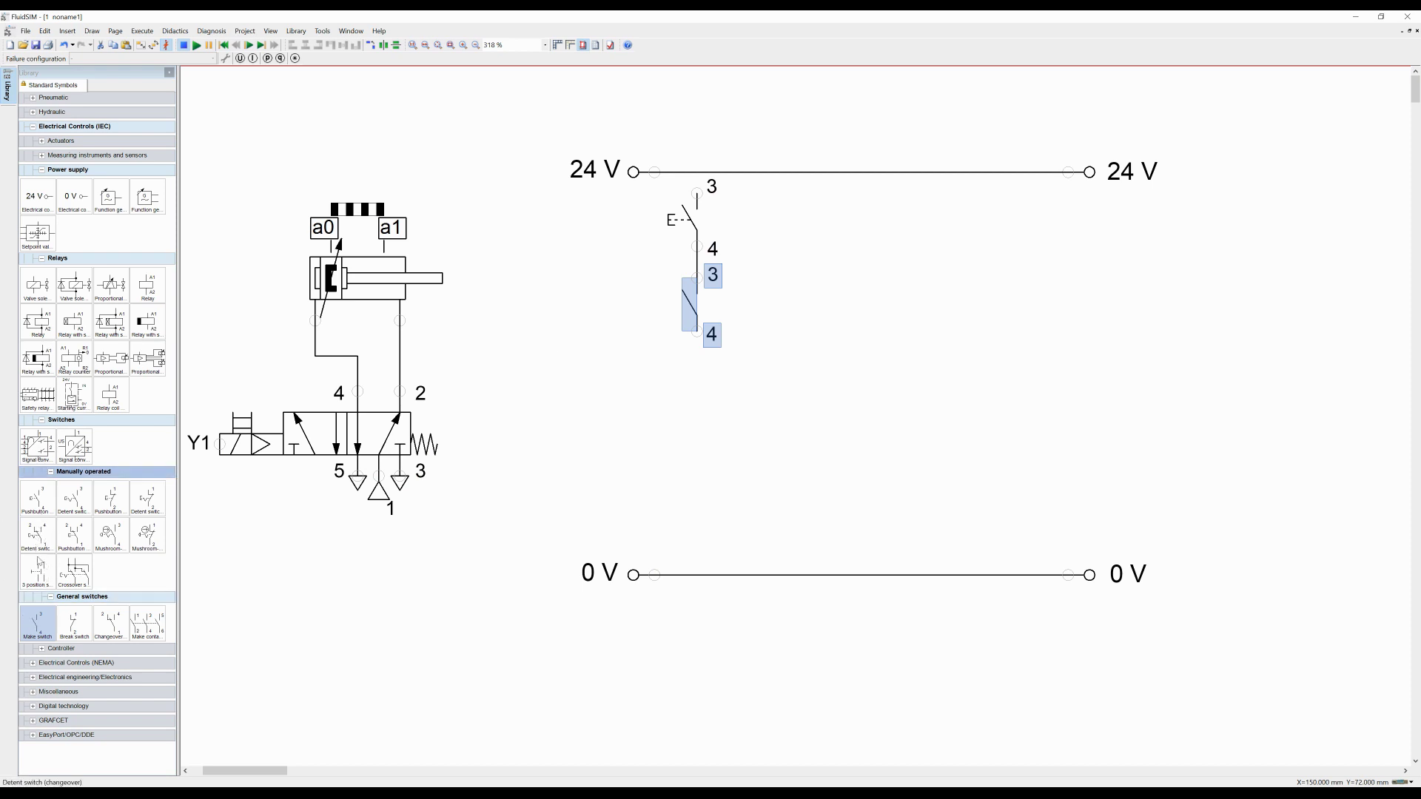
{"action": "left_click_drag", "start_coordinate": [63, 620], "coordinate": [685, 402]}
{"action": "left_click", "coordinate": [338, 585]}
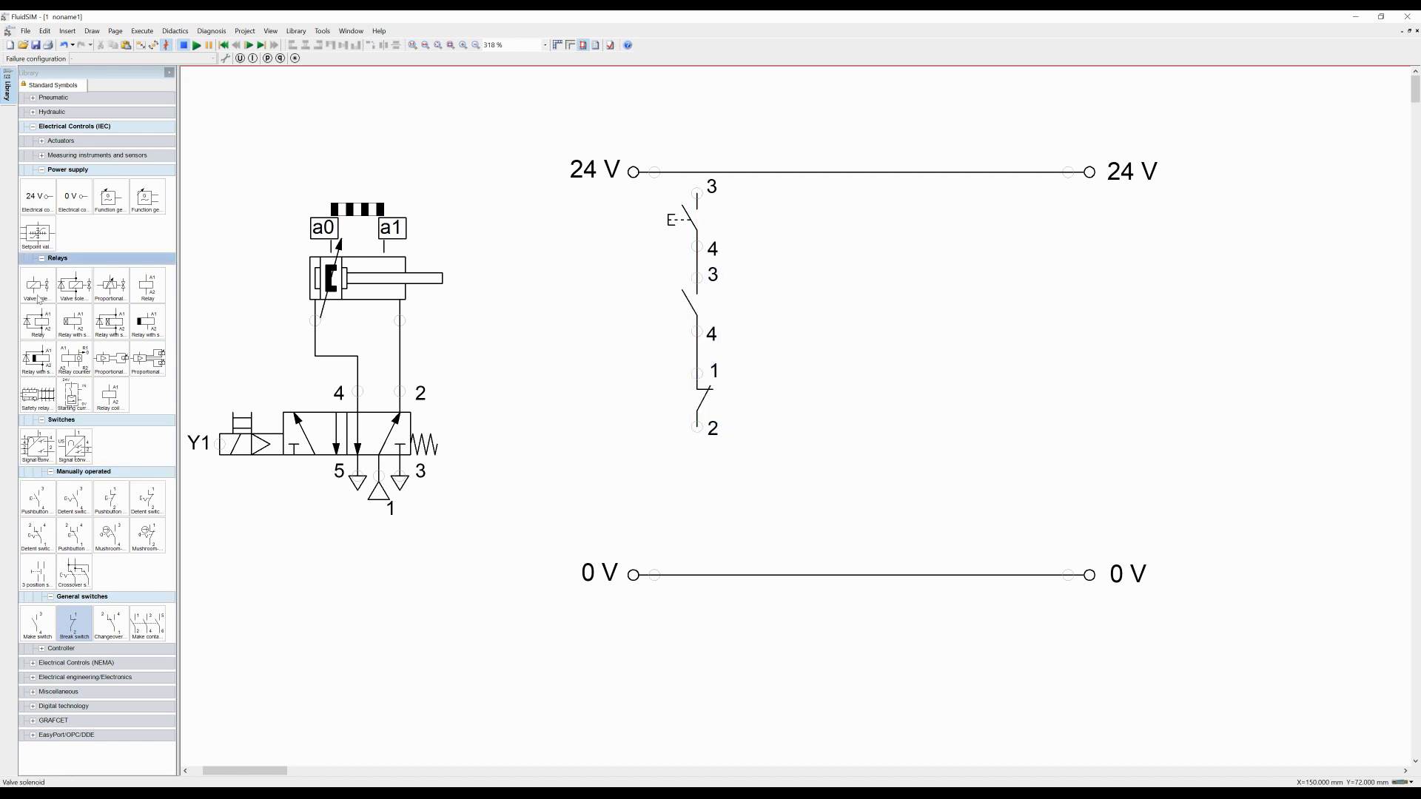
- Place a relay coil below the break switch and a make switch beside the pushbutton for a second branch
{"action": "left_click_drag", "start_coordinate": [149, 290], "coordinate": [704, 531]}
{"action": "left_click", "coordinate": [812, 478]}
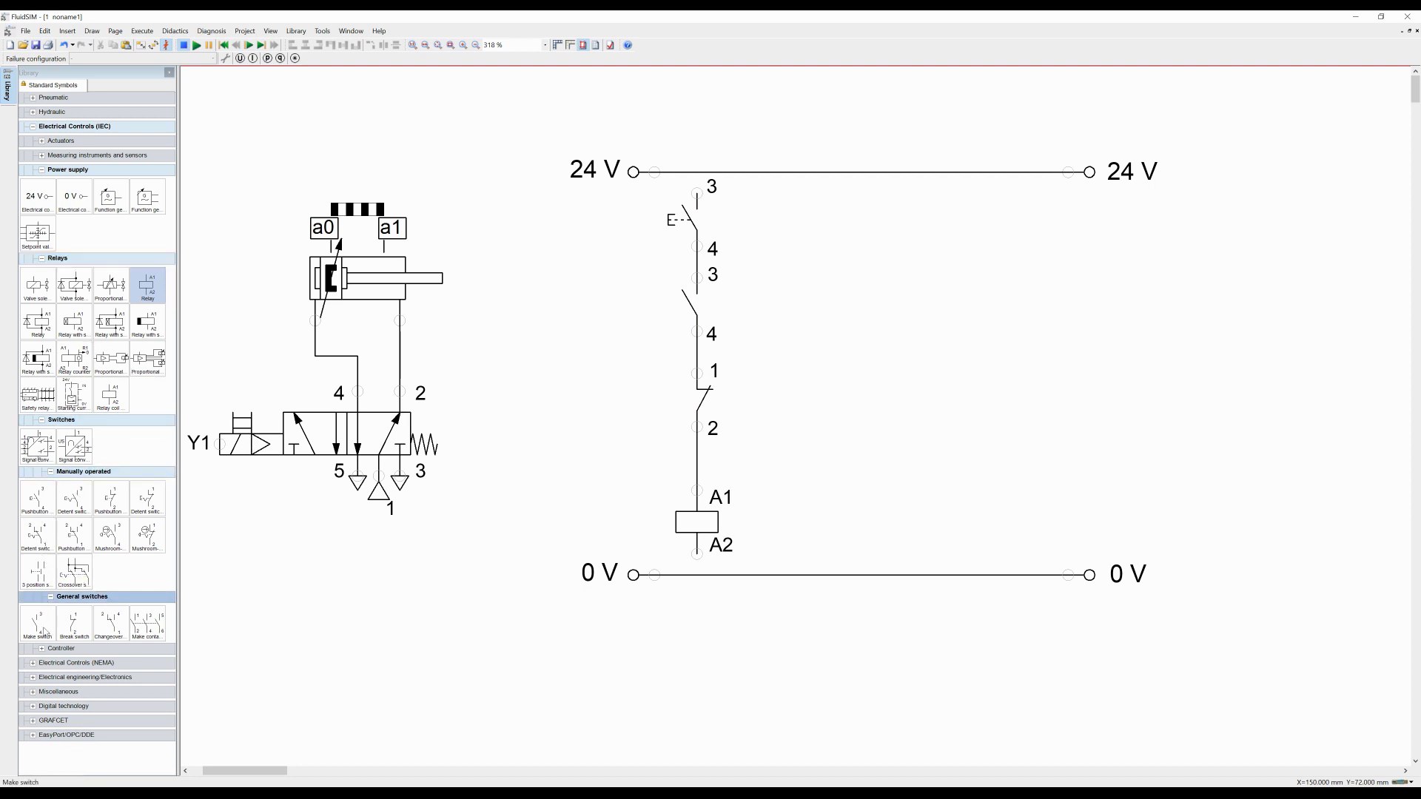
{"action": "left_click_drag", "start_coordinate": [44, 632], "coordinate": [806, 235]}
{"action": "left_click", "coordinate": [851, 286]}
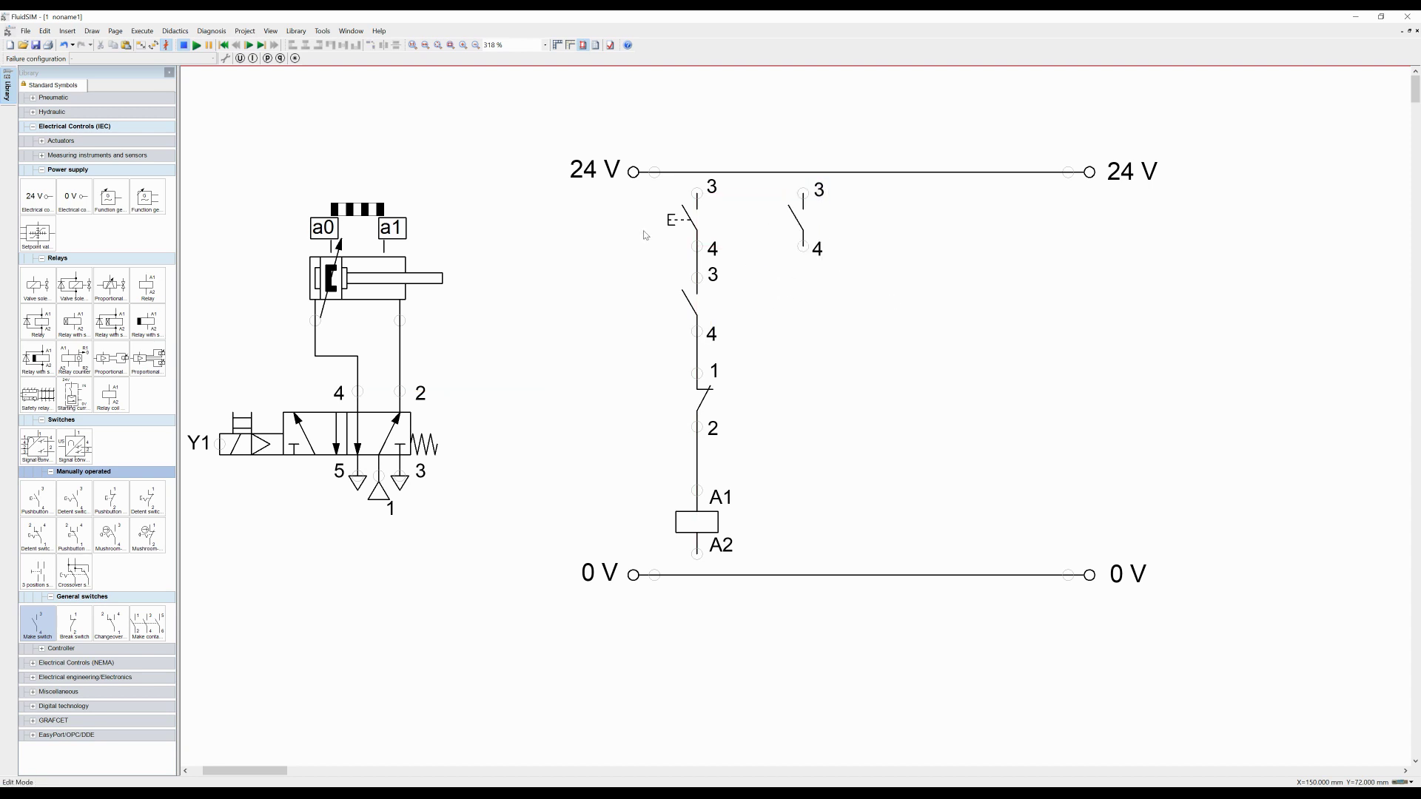
- Wire both branches to the 24 V rail, join the second branch above the break switch, and connect the relay coil to 0 V
{"action": "left_click_drag", "start_coordinate": [697, 193], "coordinate": [697, 173]}
{"action": "left_click_drag", "start_coordinate": [802, 193], "coordinate": [803, 172]}
{"action": "left_click_drag", "start_coordinate": [803, 246], "coordinate": [696, 356]}
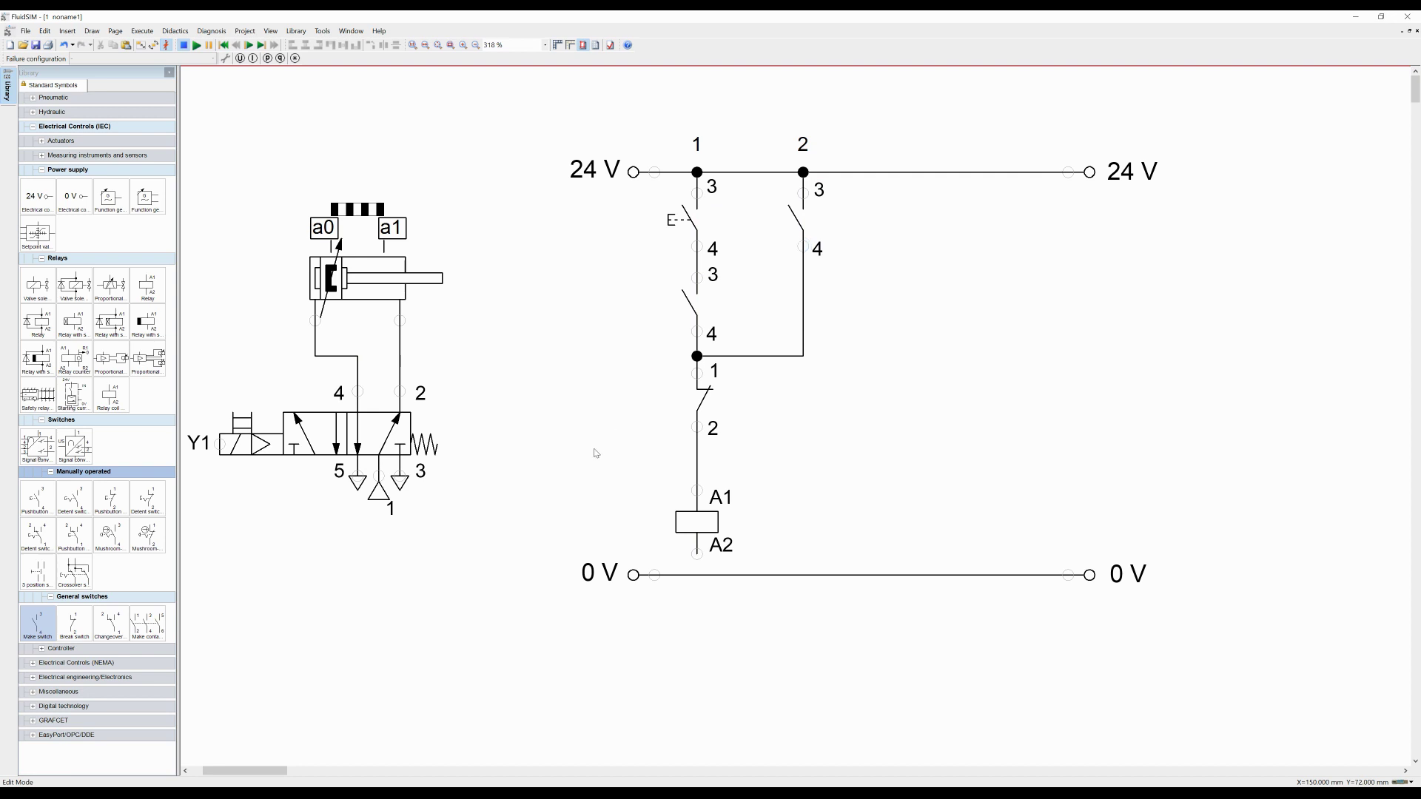
{"action": "left_click_drag", "start_coordinate": [696, 553], "coordinate": [698, 576]}
- Set the pushbutton's identification to Start and display it beside the symbol
{"action": "double_click", "coordinate": [678, 222]}
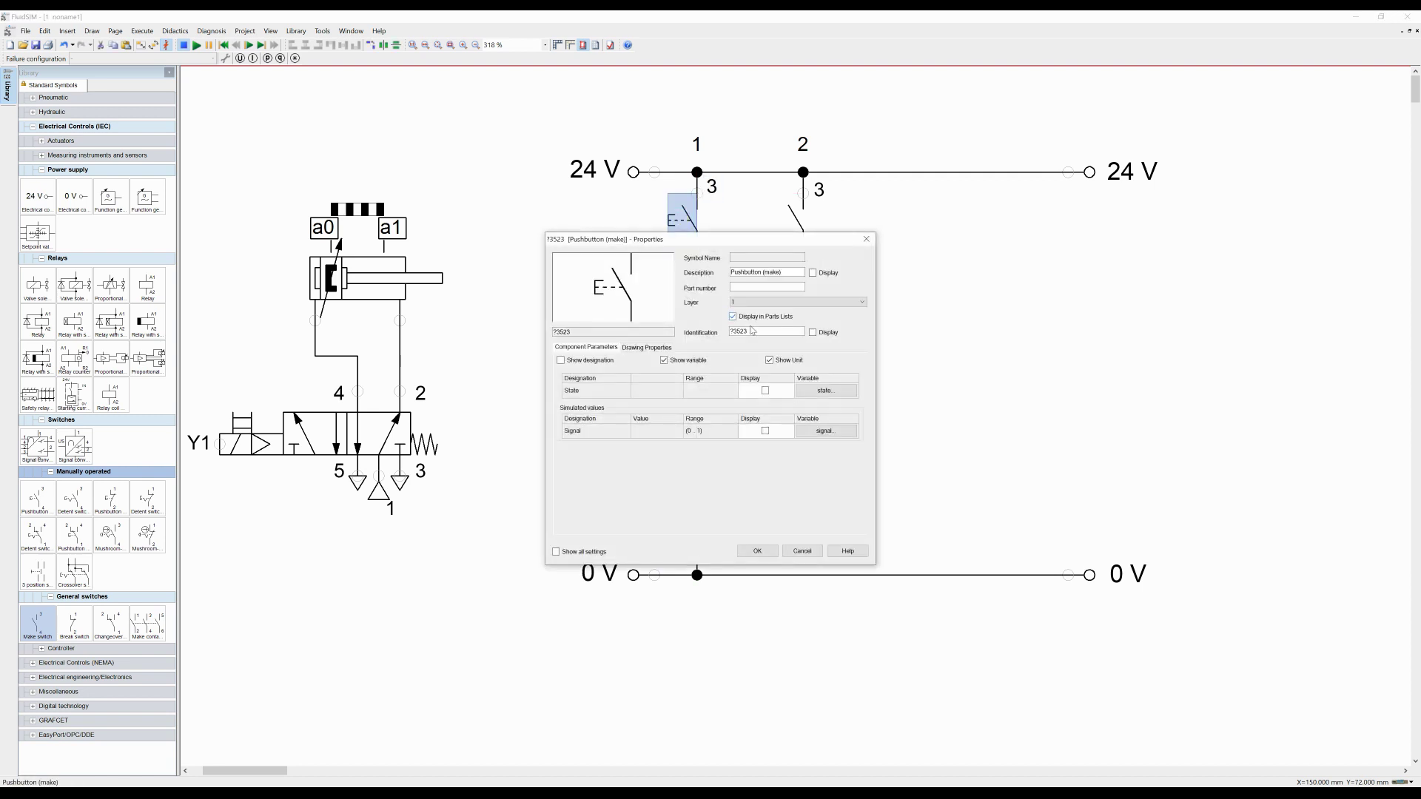
{"action": "left_click_drag", "start_coordinate": [751, 331], "coordinate": [730, 331]}
{"action": "type", "text": "S1"}
{"action": "left_click", "coordinate": [755, 551]}
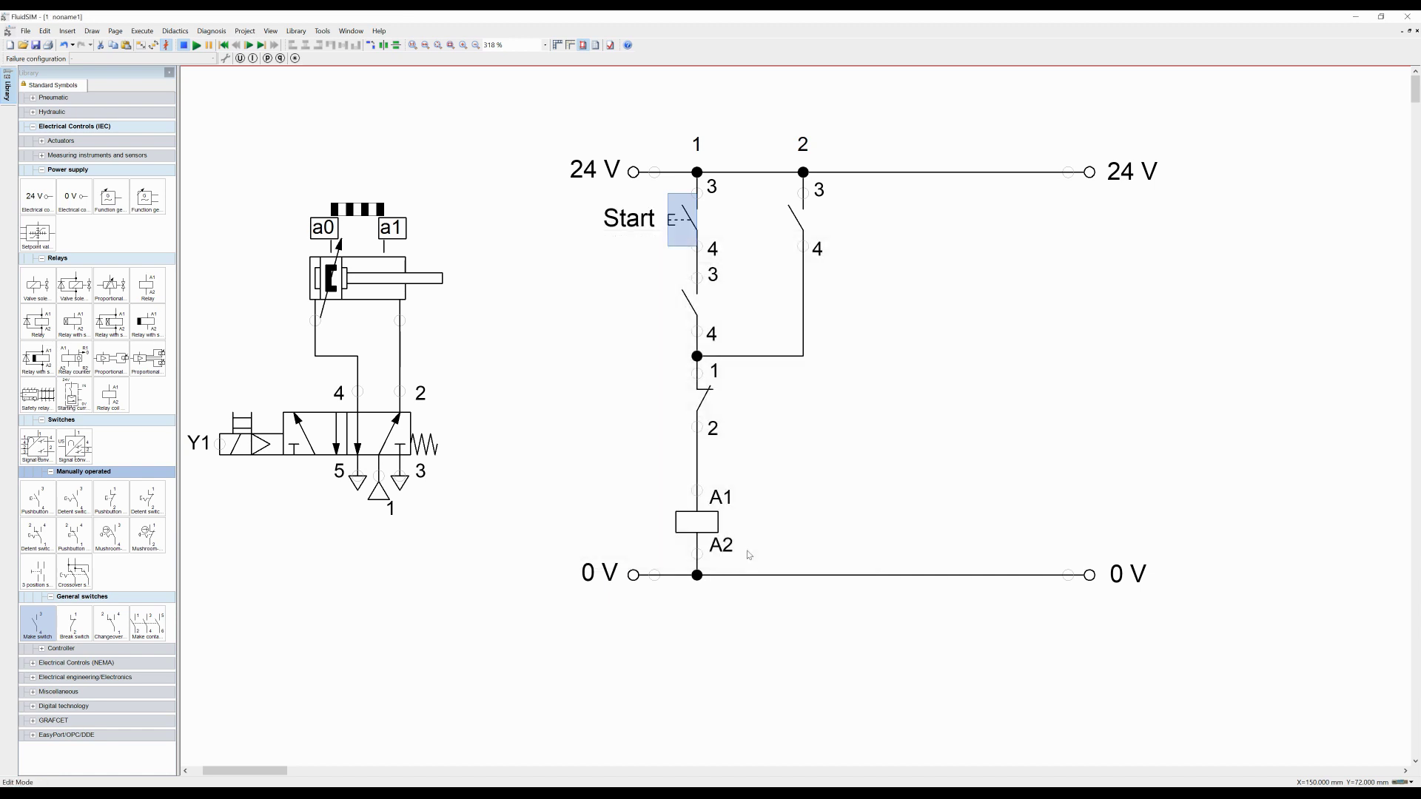
- Assign the make switch below the Start pushbutton contact number 1 and main component a0
{"action": "double_click", "coordinate": [684, 304]}
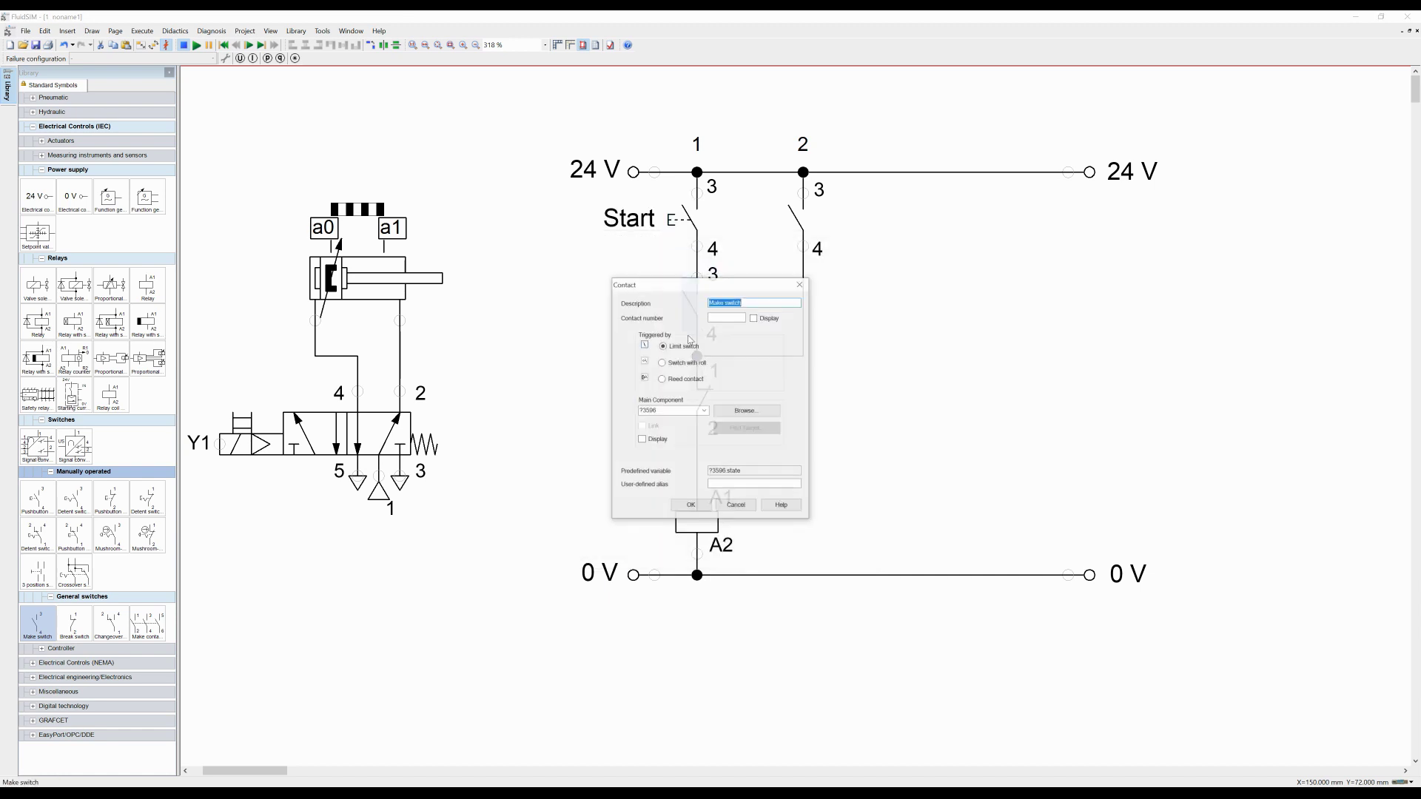
{"action": "left_click", "coordinate": [715, 316]}
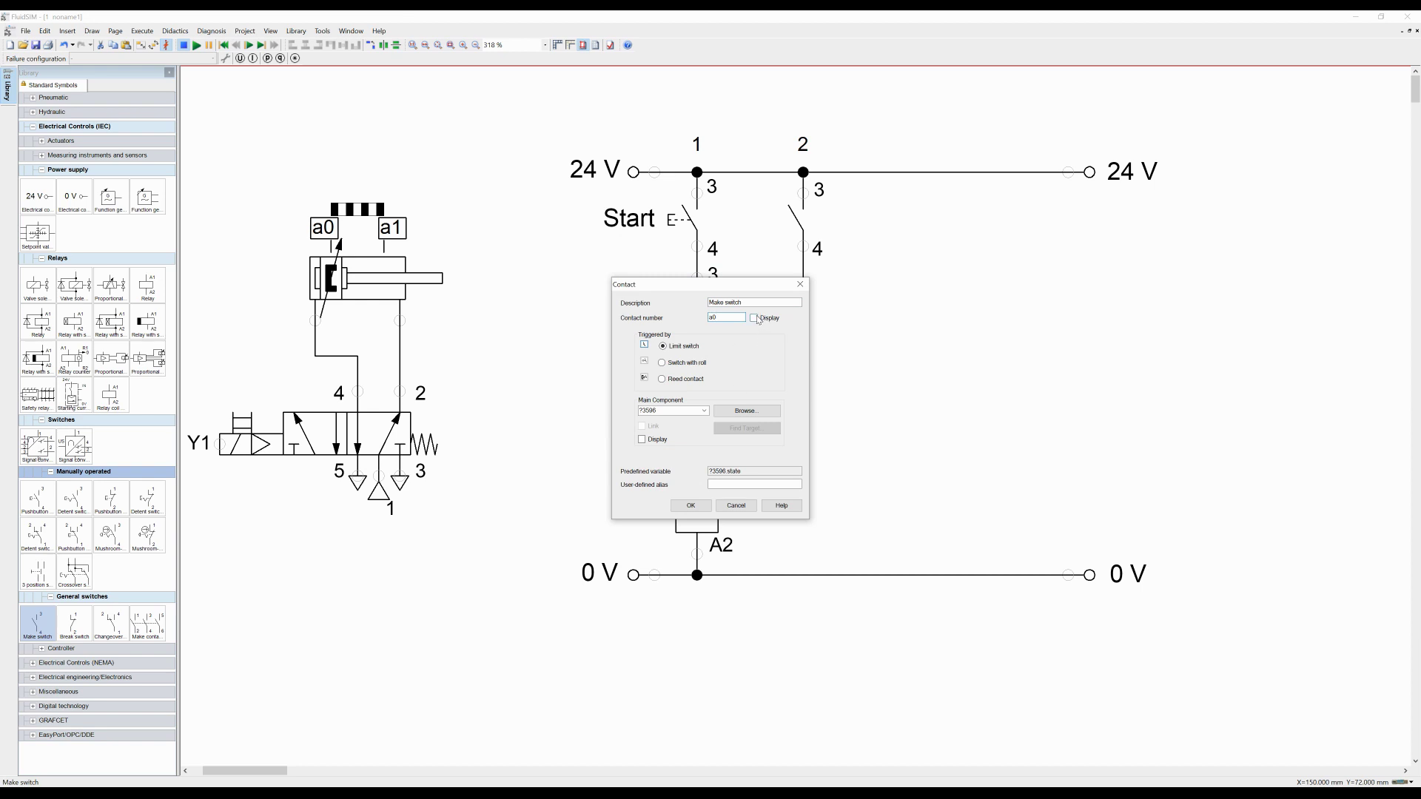
{"action": "left_click", "coordinate": [661, 321]}
{"action": "key", "text": "BackSpace"}
{"action": "type", "text": "1"}
{"action": "key", "text": "Tab"}
{"action": "type", "text": "a"}
{"action": "left_click", "coordinate": [690, 505]}
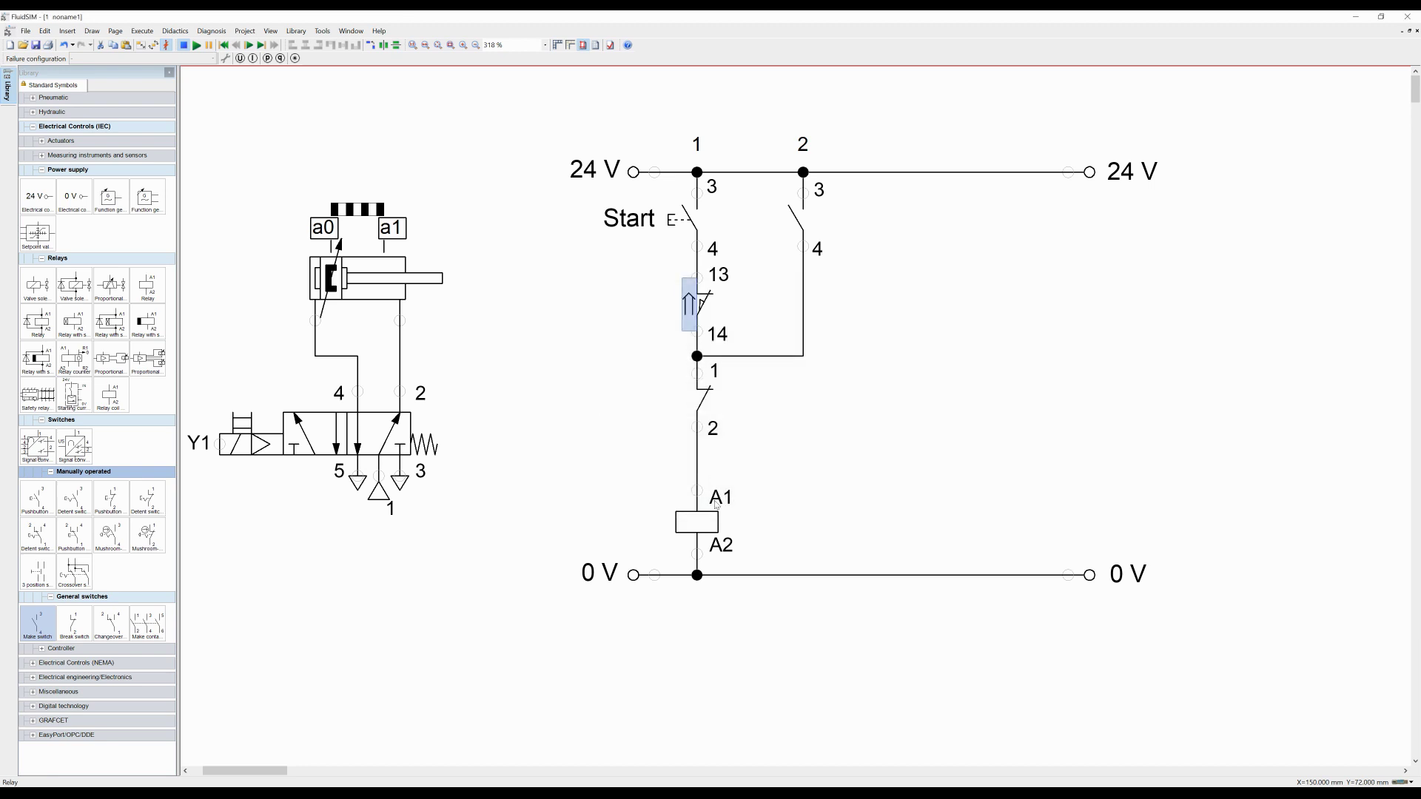
- Display the main component label a0 beside the make switch below the Start pushbutton
{"action": "left_click", "coordinate": [823, 429]}
{"action": "double_click", "coordinate": [690, 304]}
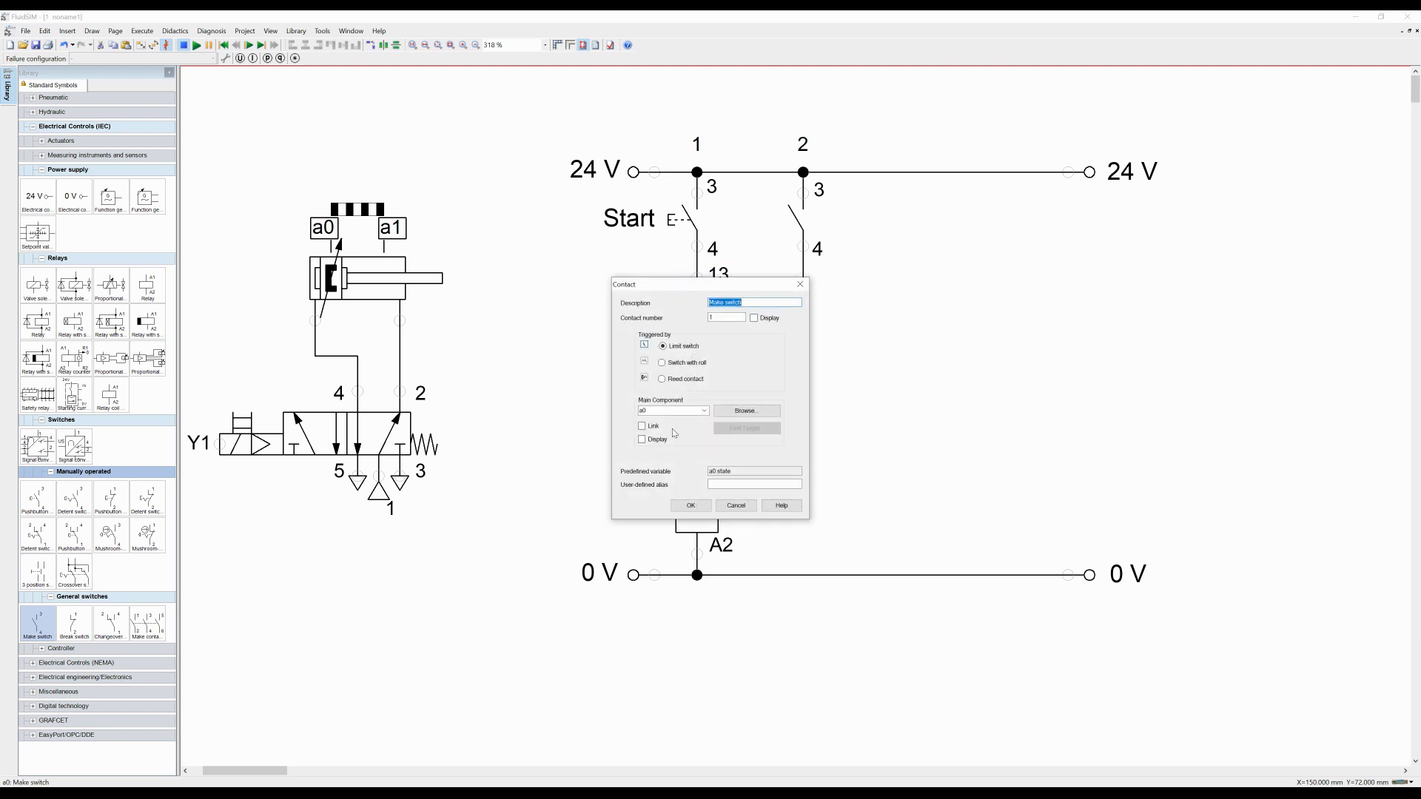
{"action": "left_click", "coordinate": [642, 439]}
{"action": "left_click", "coordinate": [691, 504]}
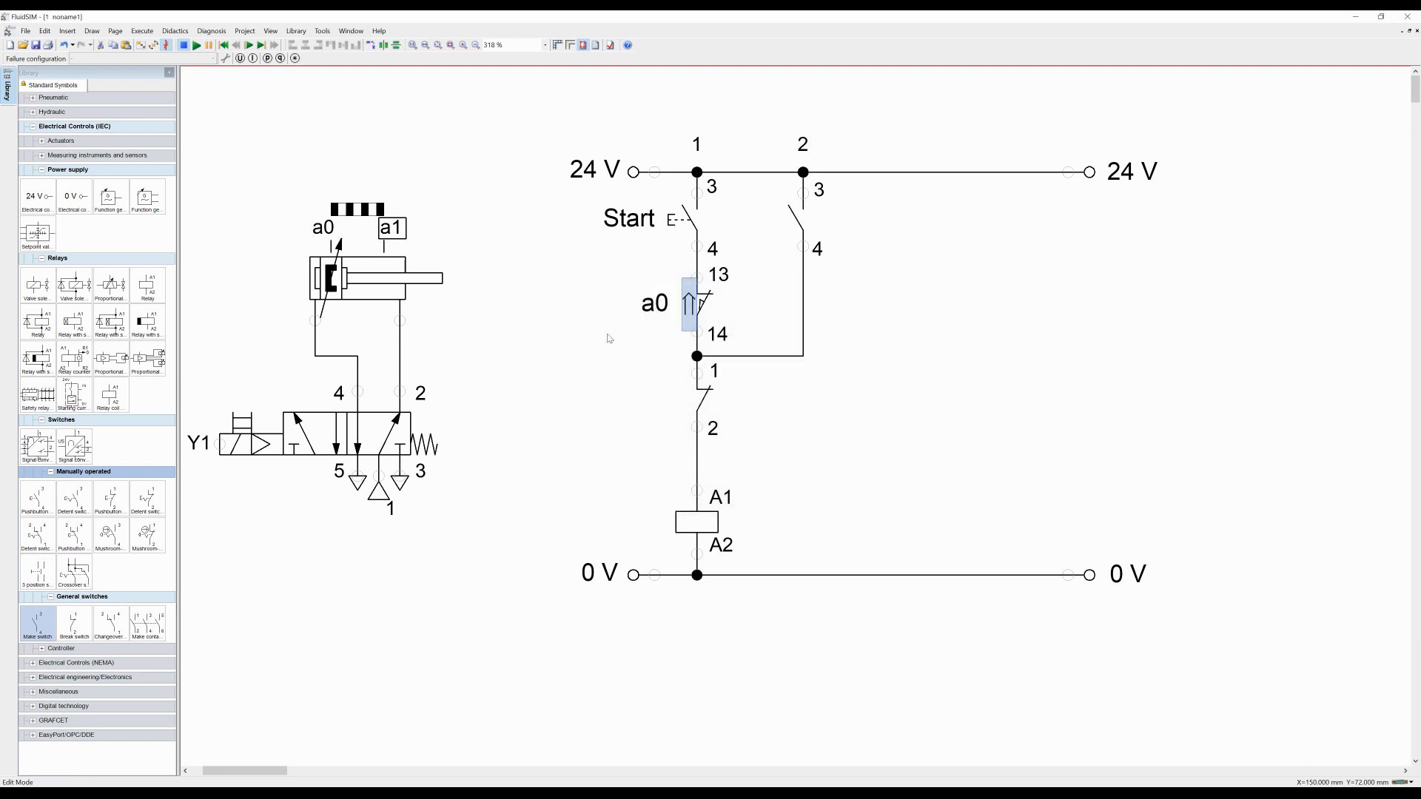
- Assign the break switch above the relay coil contact number 1 and main component a1, with its label displayed
{"action": "double_click", "coordinate": [699, 400]}
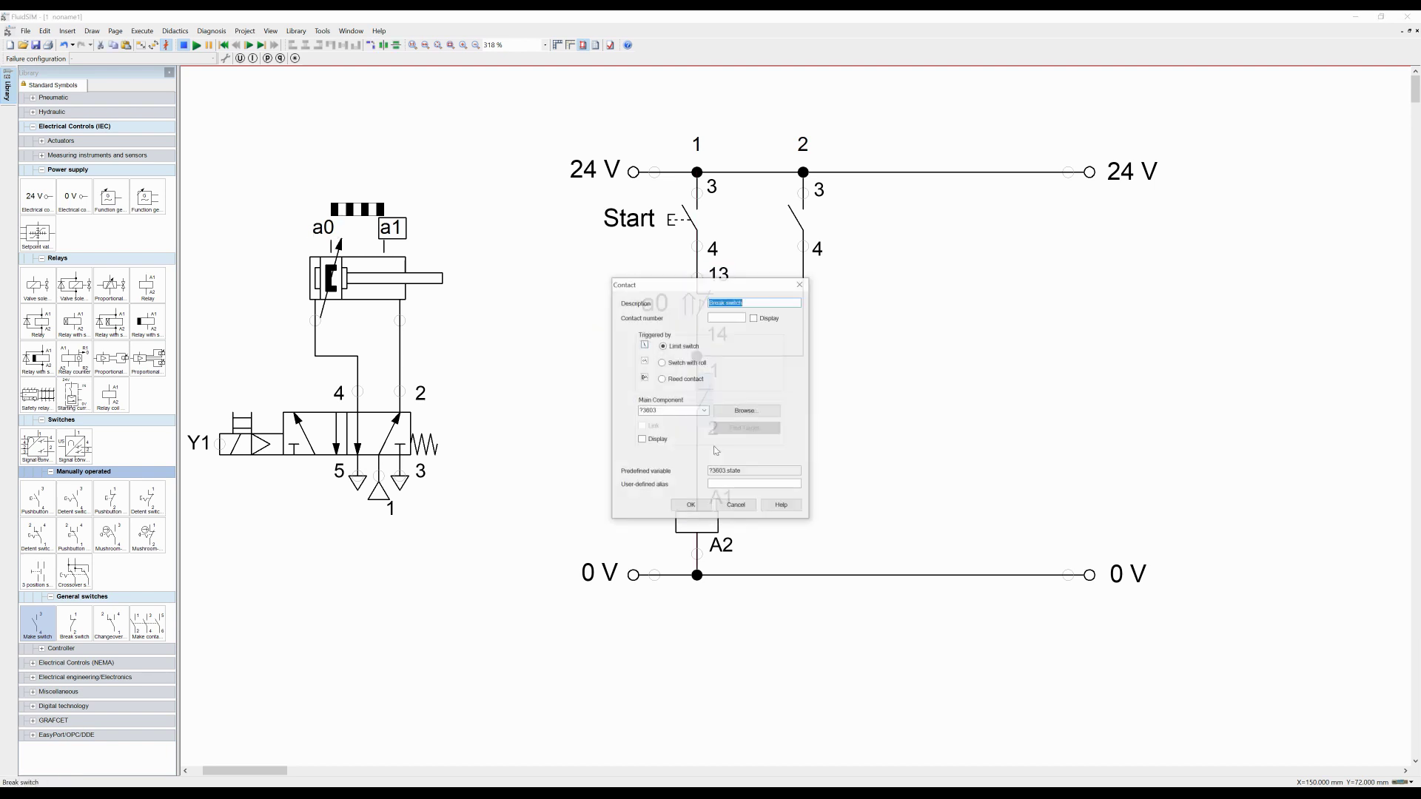
{"action": "key", "text": "Tab"}
{"action": "type", "text": "1"}
{"action": "key", "text": "Tab"}
{"action": "key", "text": "Tab"}
{"action": "key", "text": "Tab"}
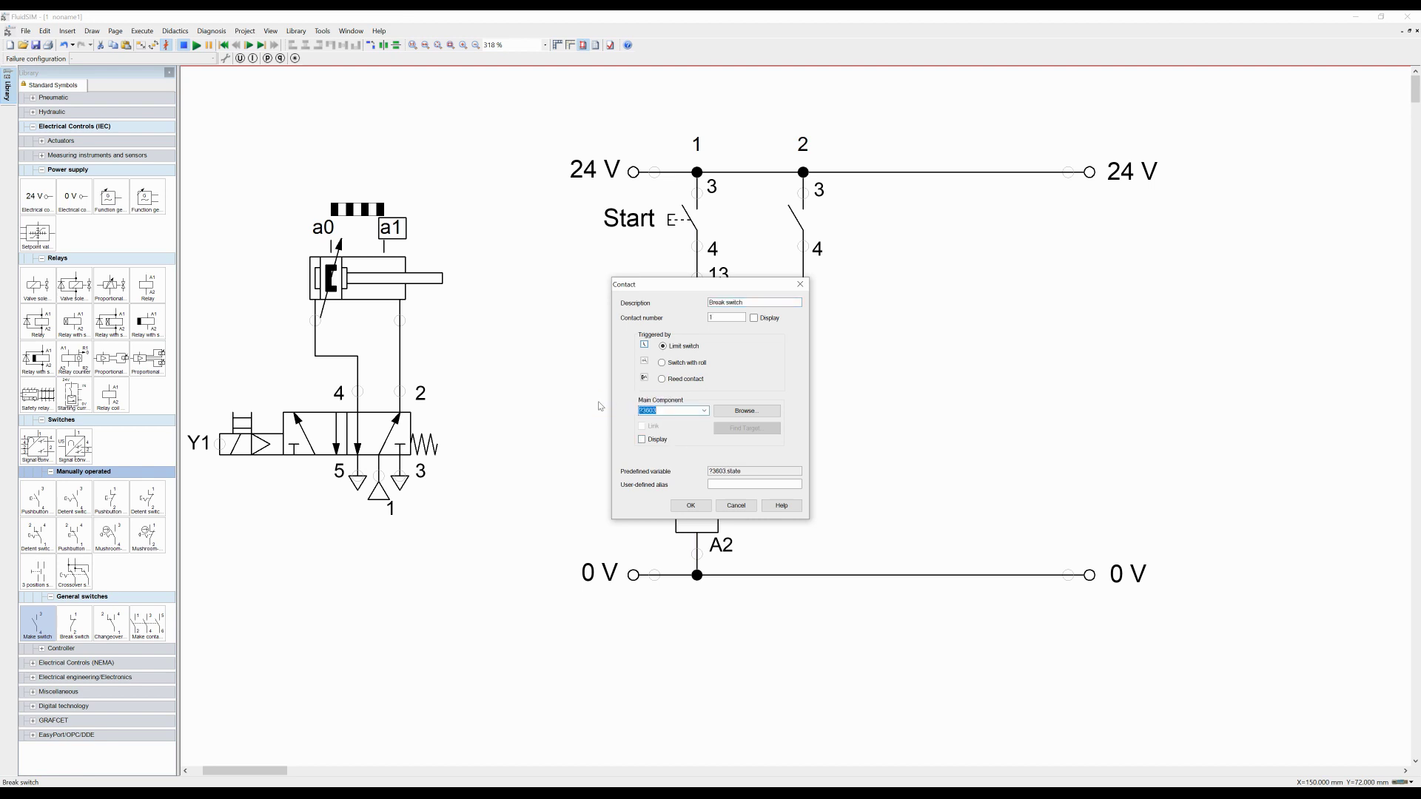
{"action": "type", "text": "a1"}
{"action": "left_click", "coordinate": [691, 506]}
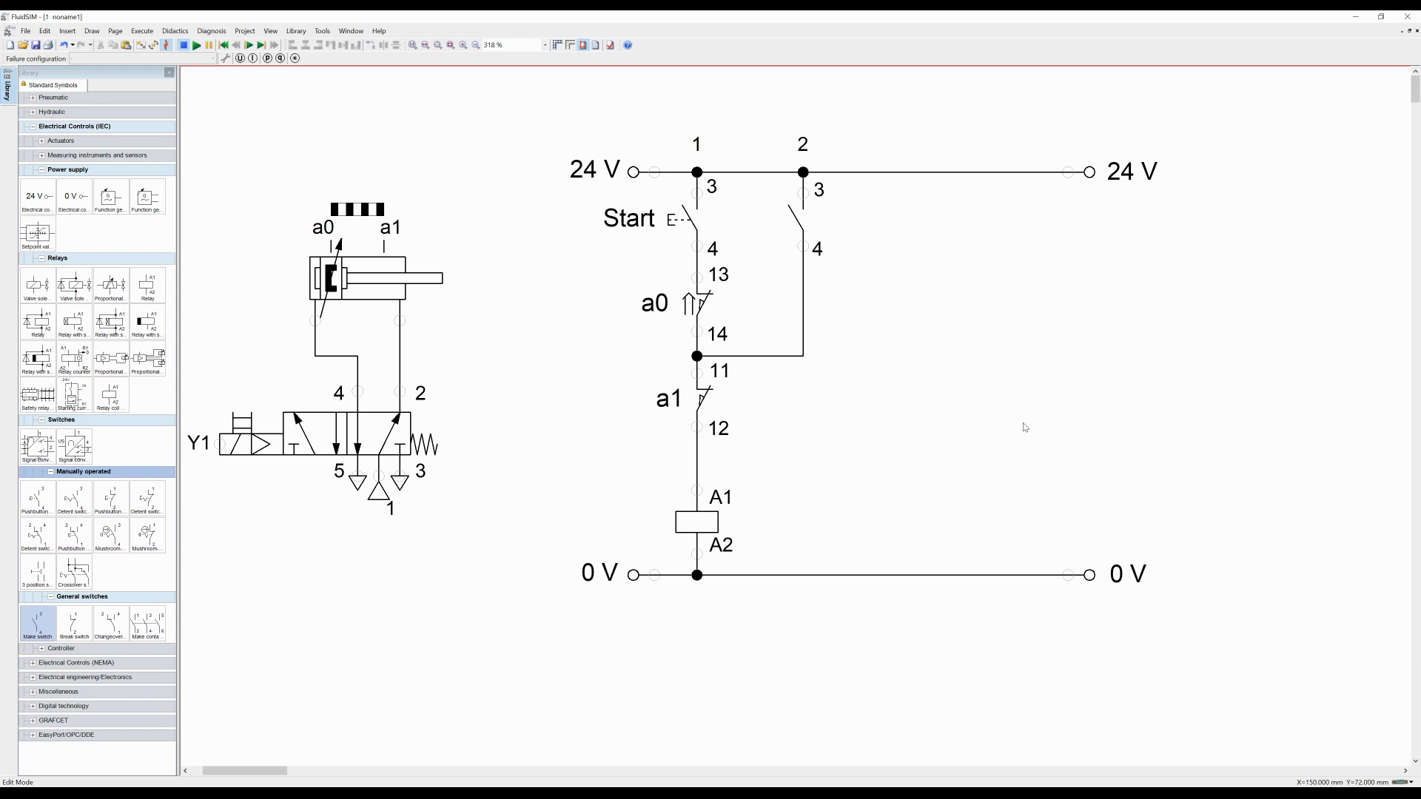
- Assign the make switch in the second branch contact number 1 and main component K1, with its label displayed
{"action": "double_click", "coordinate": [799, 220]}
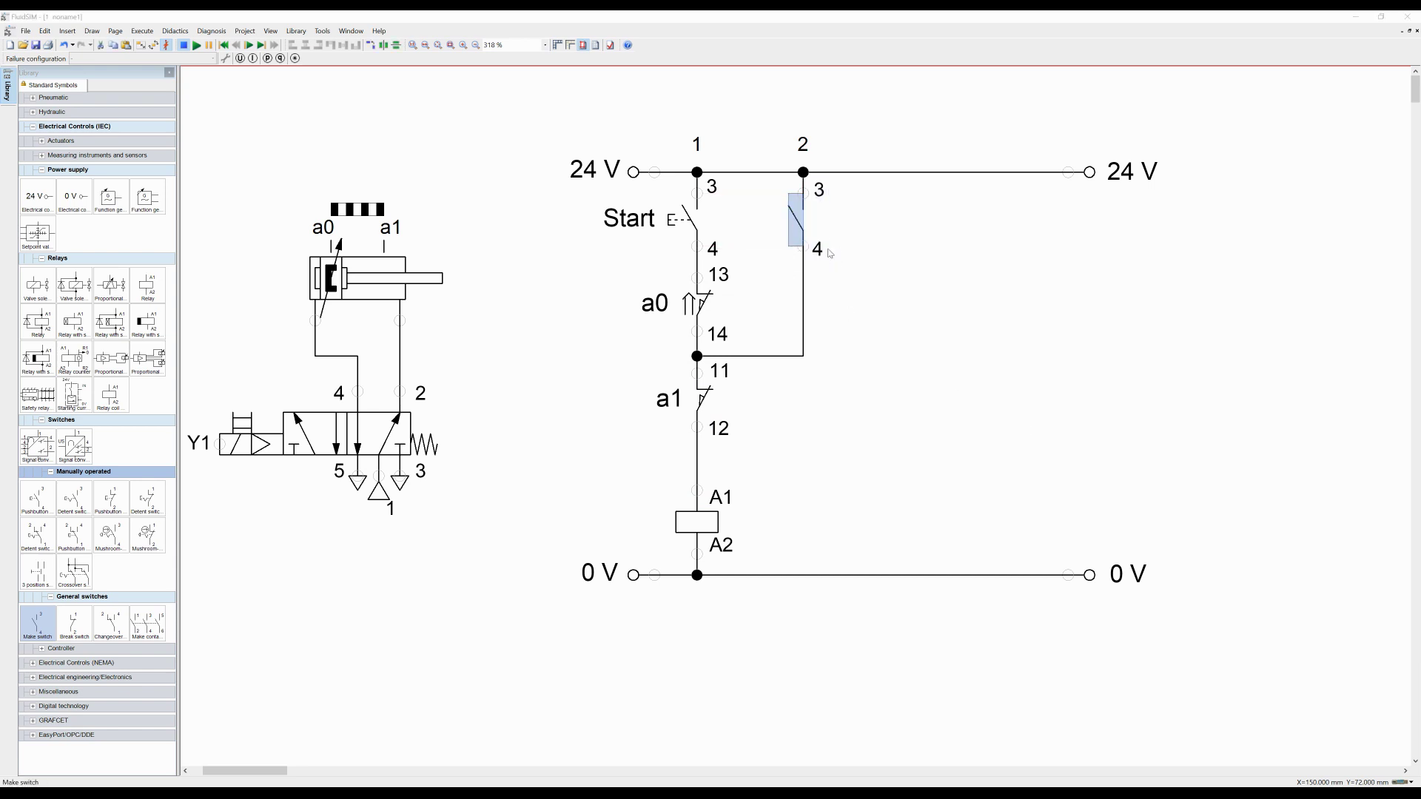
{"action": "key", "text": "Tab"}
{"action": "type", "text": "1"}
{"action": "key", "text": "Tab"}
{"action": "key", "text": "Tab"}
{"action": "key", "text": "Tab"}
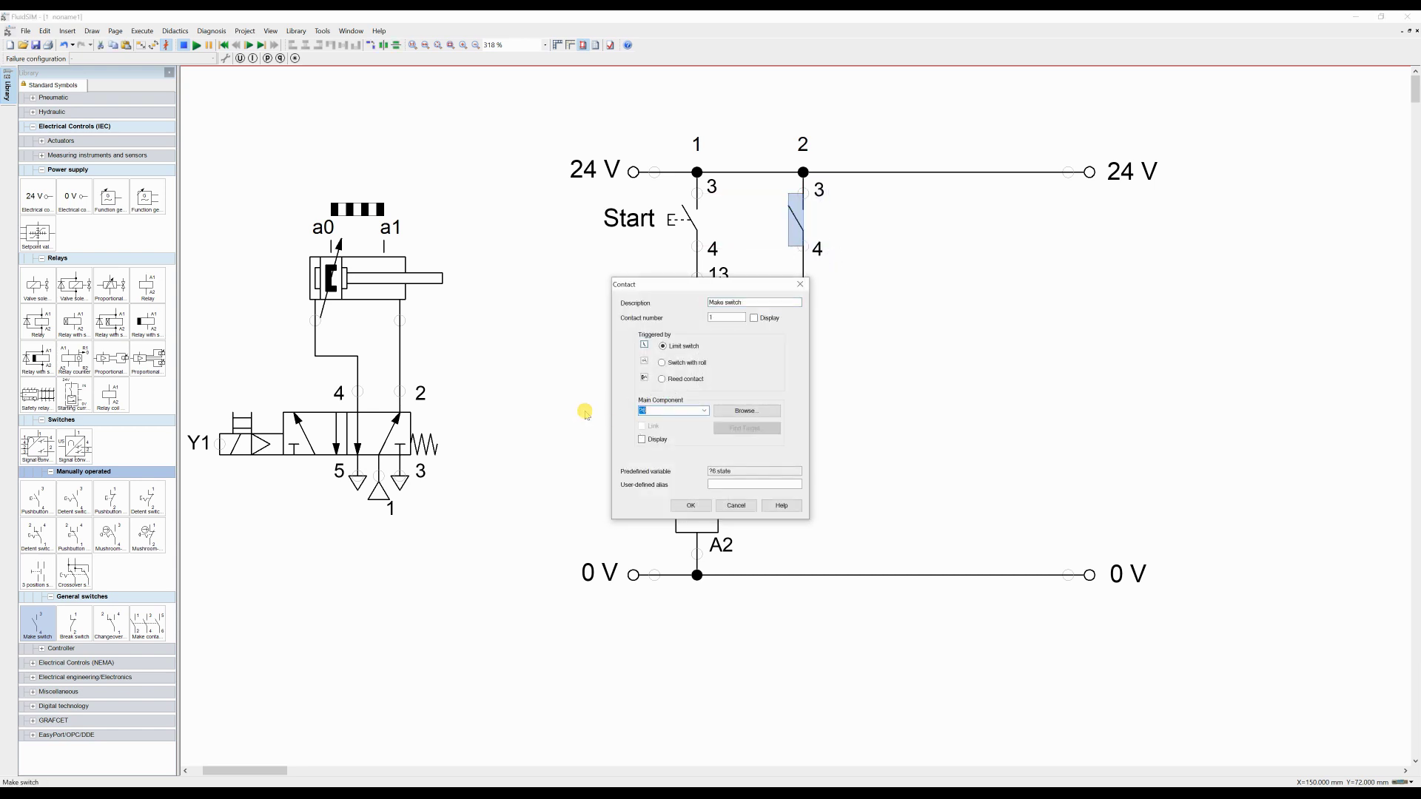
{"action": "type", "text": "K1"}
{"action": "left_click", "coordinate": [690, 505]}
{"action": "left_click", "coordinate": [942, 291]}
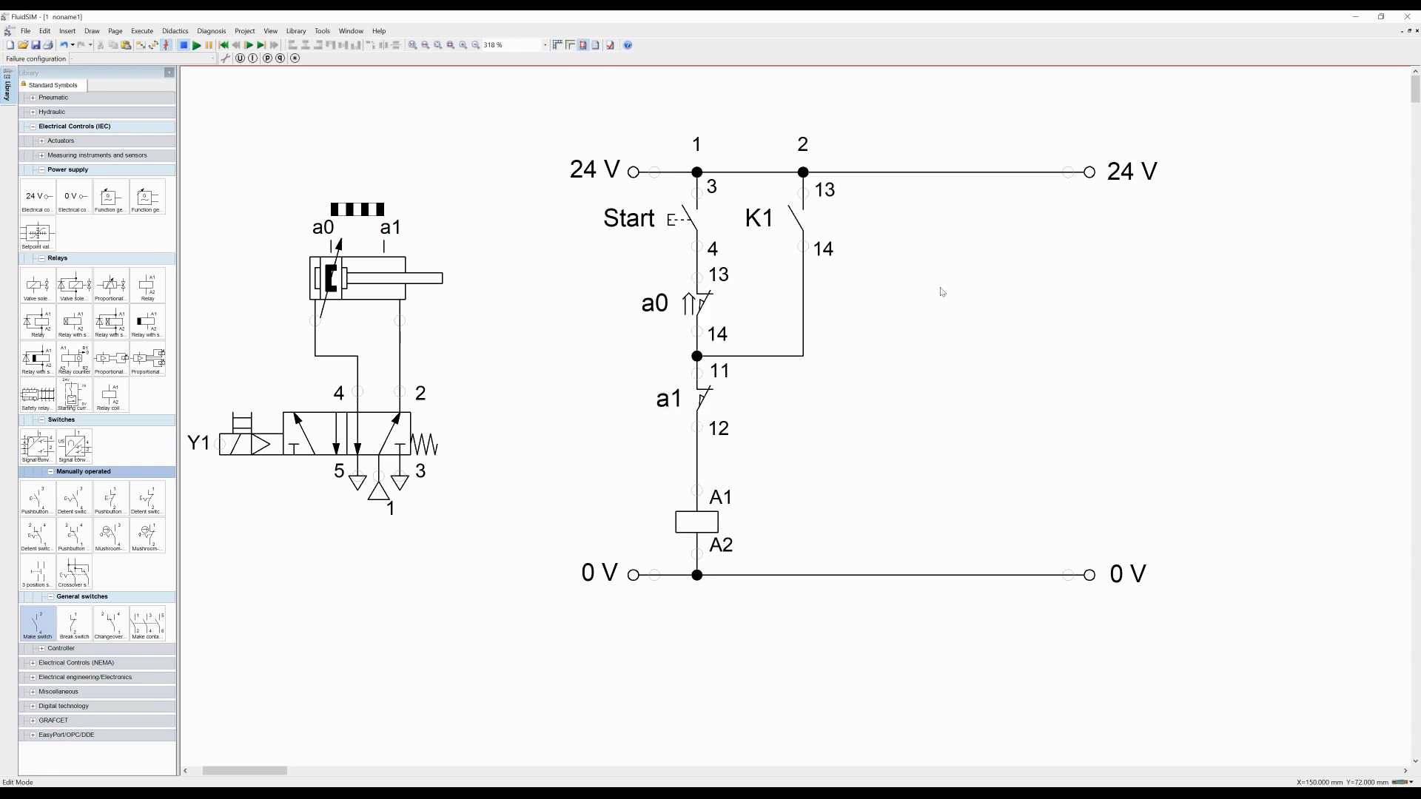
- Set the relay coil's identification to K1 and display it beside the symbol
{"action": "double_click", "coordinate": [699, 527]}
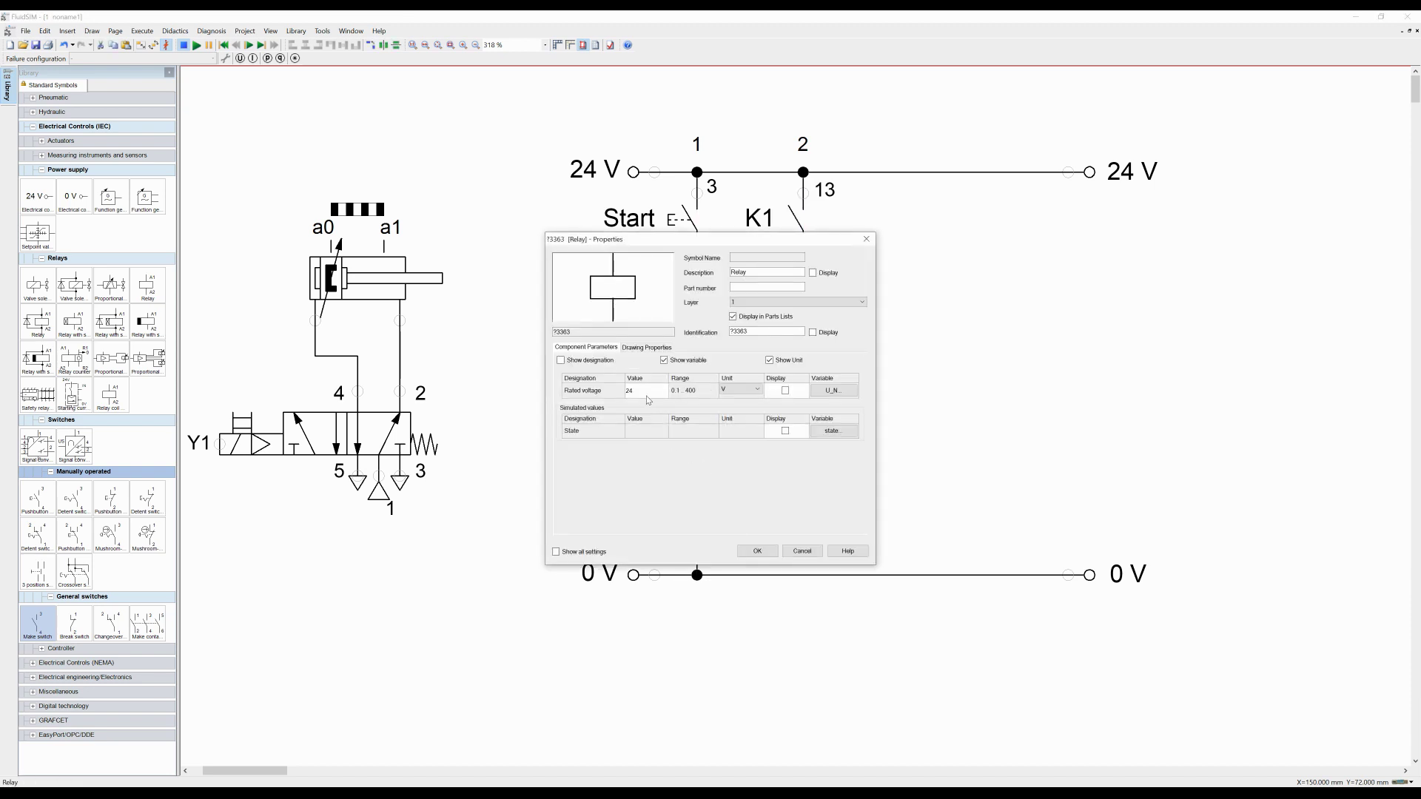
{"action": "double_click", "coordinate": [767, 331]}
{"action": "type", "text": "K1"}
{"action": "left_click", "coordinate": [759, 550]}
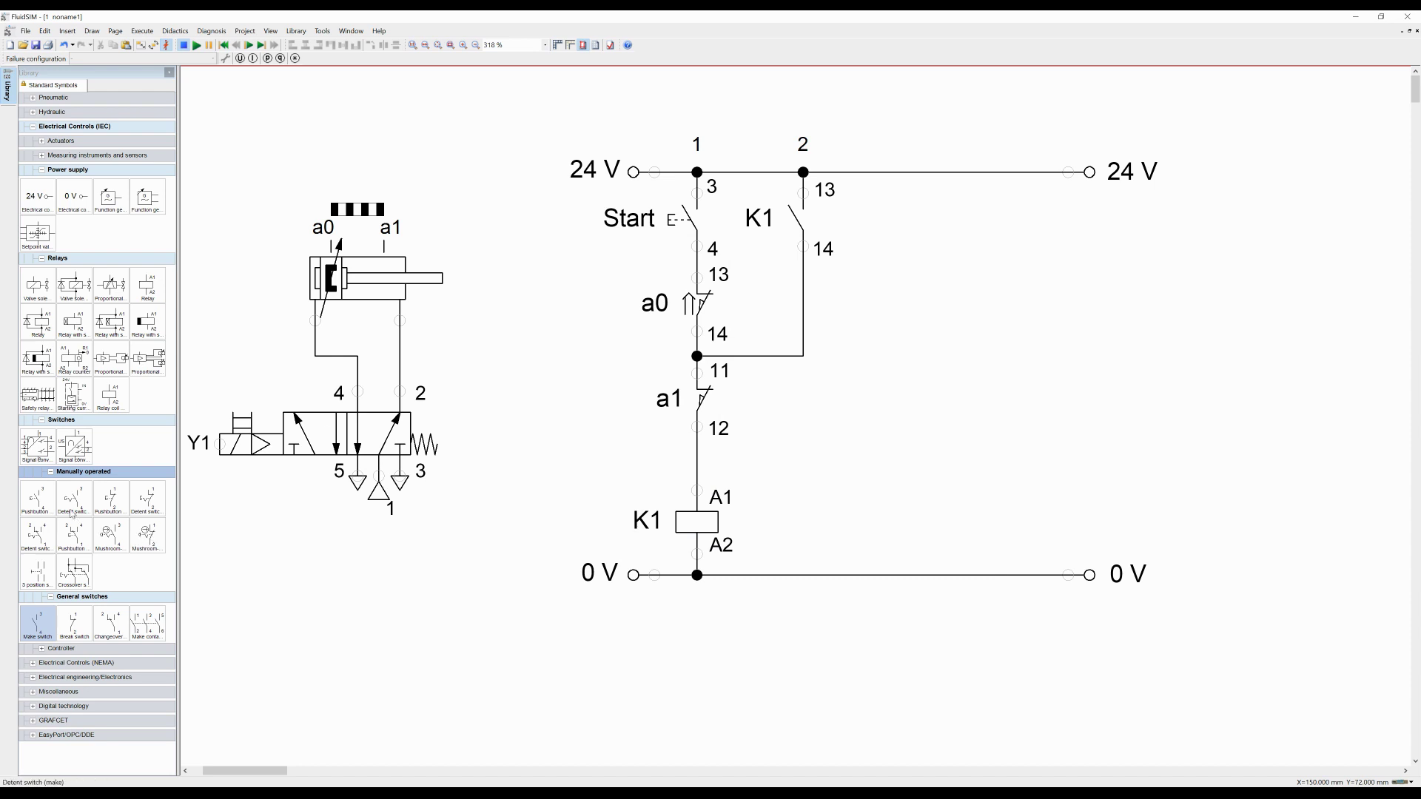
- Place a make switch below the right part of the 24 V rail for a third branch
{"action": "left_click", "coordinate": [37, 625]}
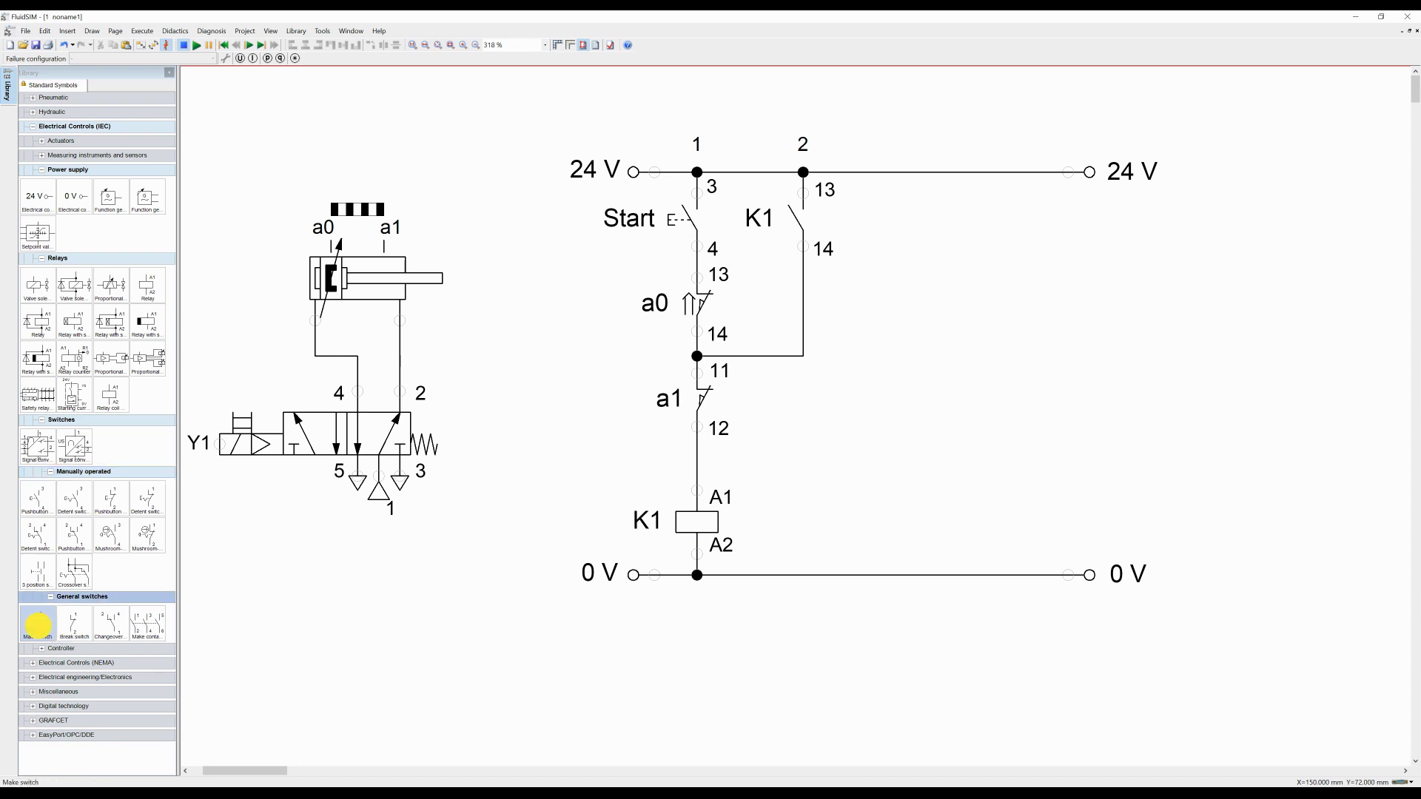
{"action": "left_click_drag", "start_coordinate": [38, 625], "coordinate": [1010, 229]}
{"action": "left_click", "coordinate": [1006, 322]}
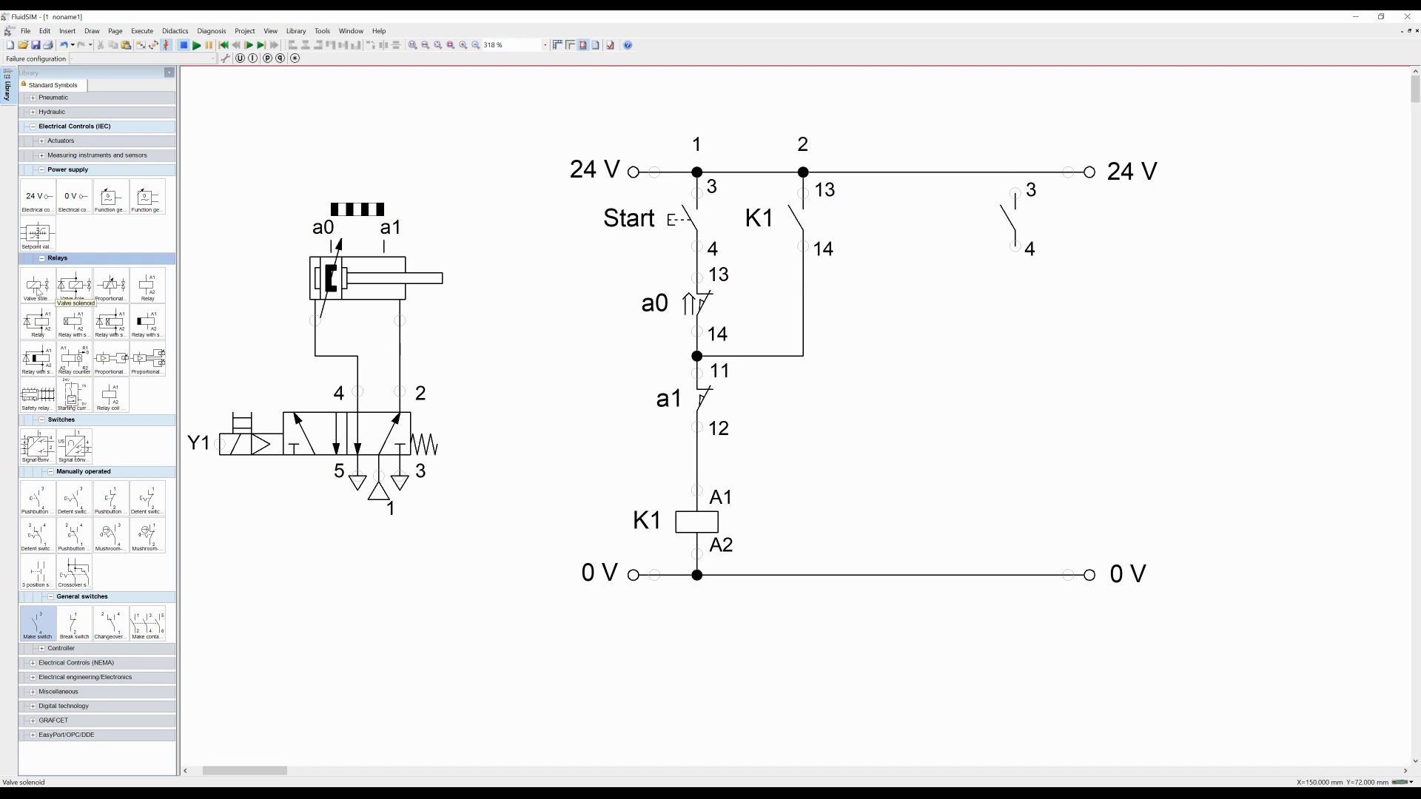
- Place a valve solenoid below the new make switch and wire the third branch between the 24 V and 0 V rails
{"action": "mouse_move", "coordinate": [37, 285]}
{"action": "left_mouse_down"}
{"action": "mouse_move", "coordinate": [924, 377]}
{"action": "mouse_move", "coordinate": [1009, 513]}
{"action": "mouse_move", "coordinate": [1014, 575]}
{"action": "left_mouse_up"}
{"action": "left_click", "coordinate": [983, 454]}
{"action": "left_click", "coordinate": [1015, 566]}
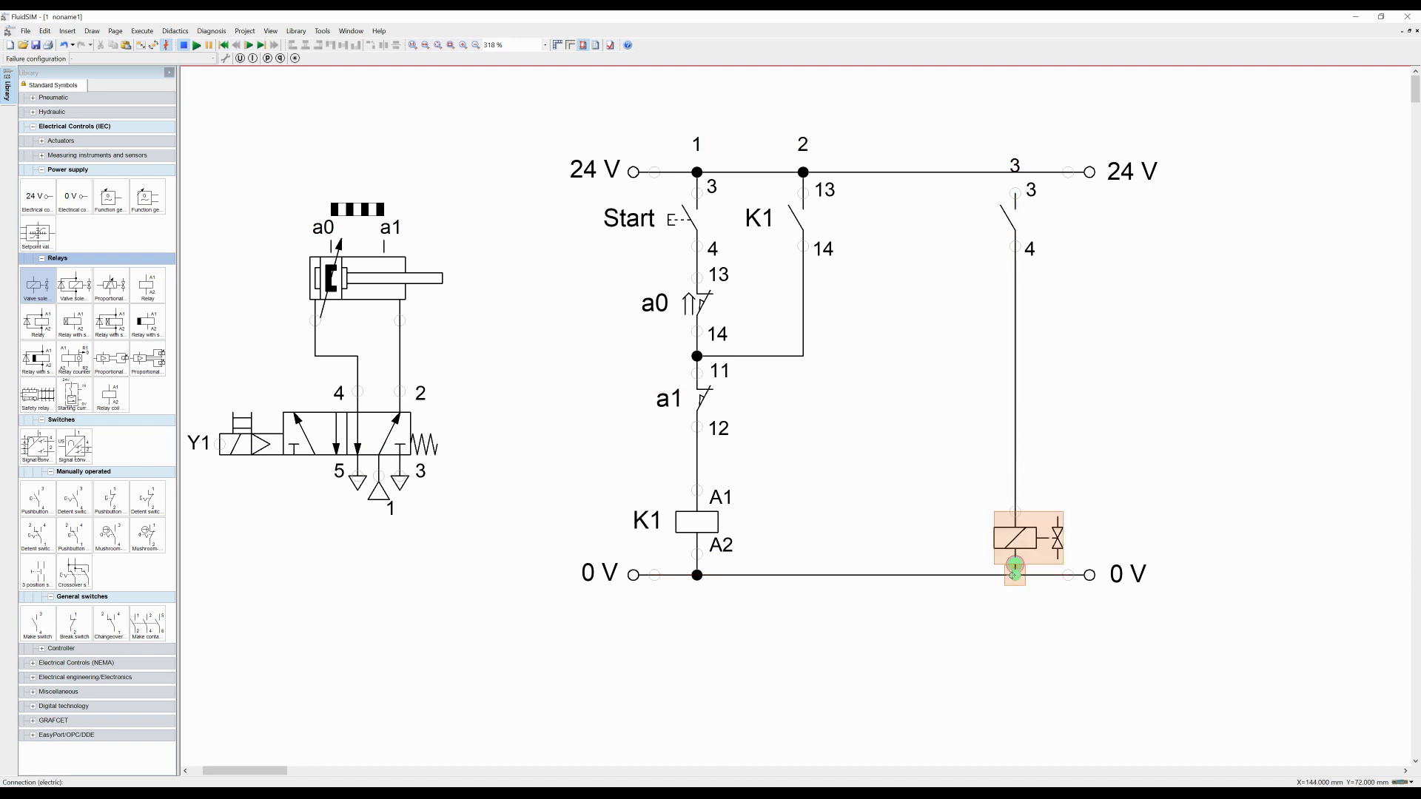
{"action": "left_click_drag", "start_coordinate": [1014, 193], "coordinate": [993, 174]}
- Assign the make switch in the third branch contact number 1 and main component K1
{"action": "left_click", "coordinate": [1007, 221]}
{"action": "double_click", "coordinate": [1006, 222]}
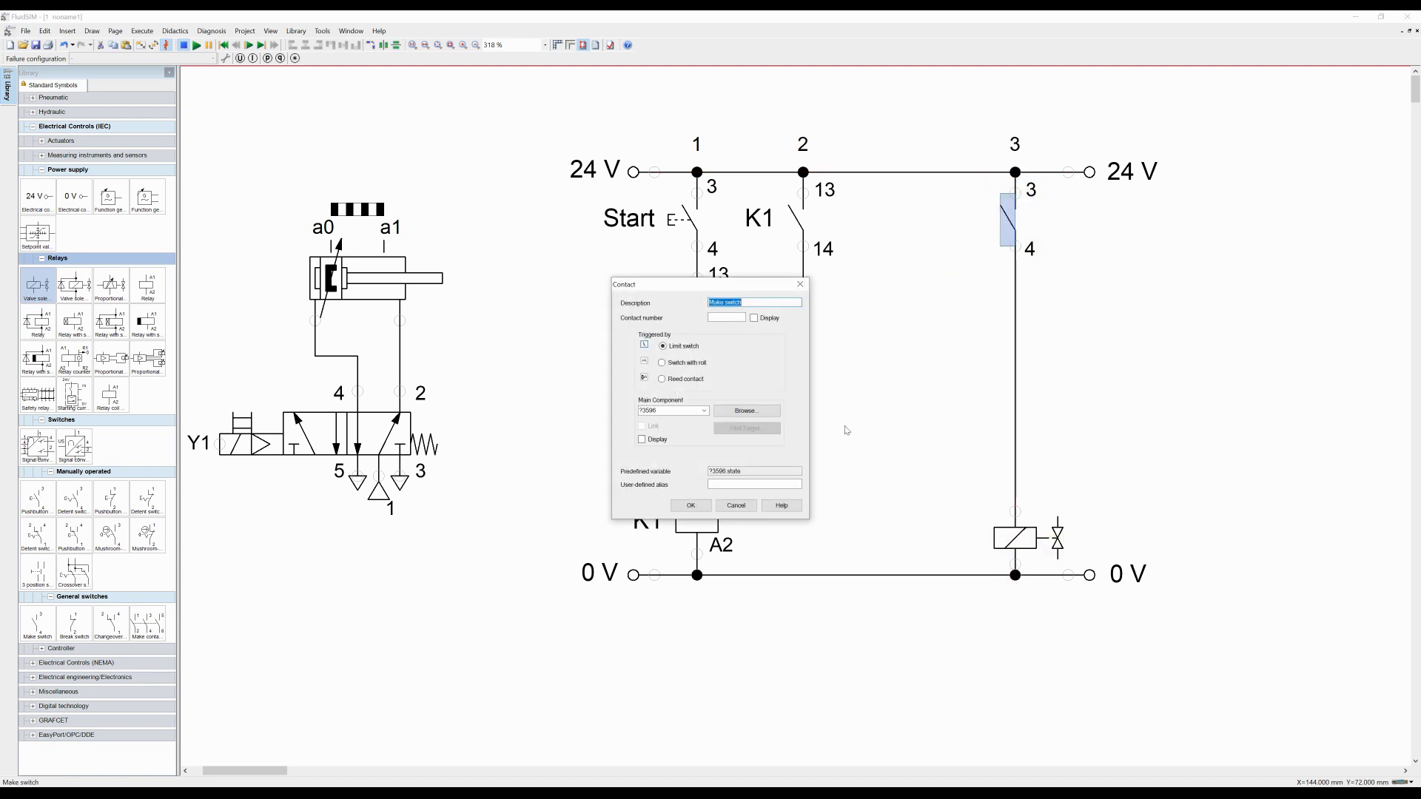
{"action": "key", "text": "Tab"}
{"action": "type", "text": "1"}
{"action": "key", "text": "Tab"}
{"action": "type", "text": "K1"}
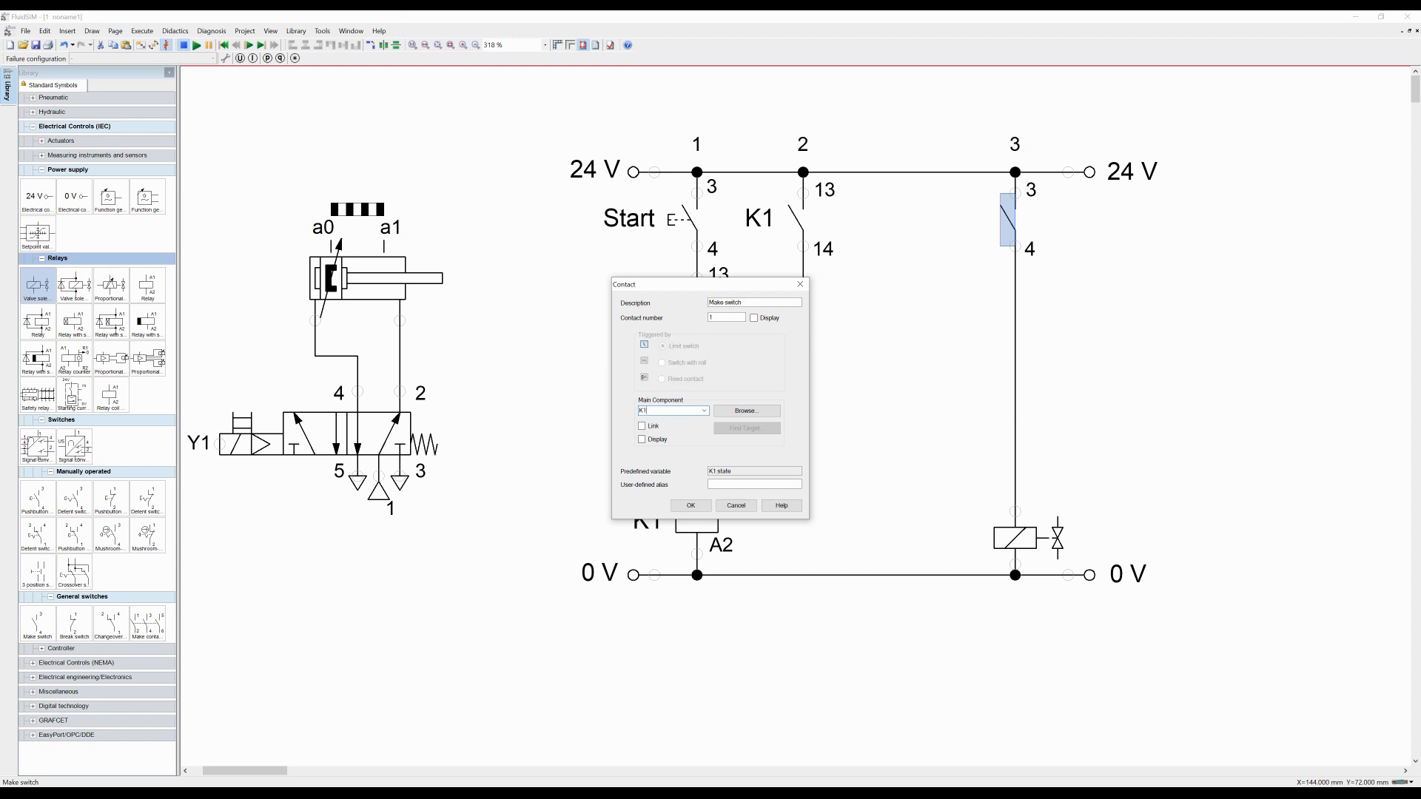
{"action": "left_click", "coordinate": [687, 506]}
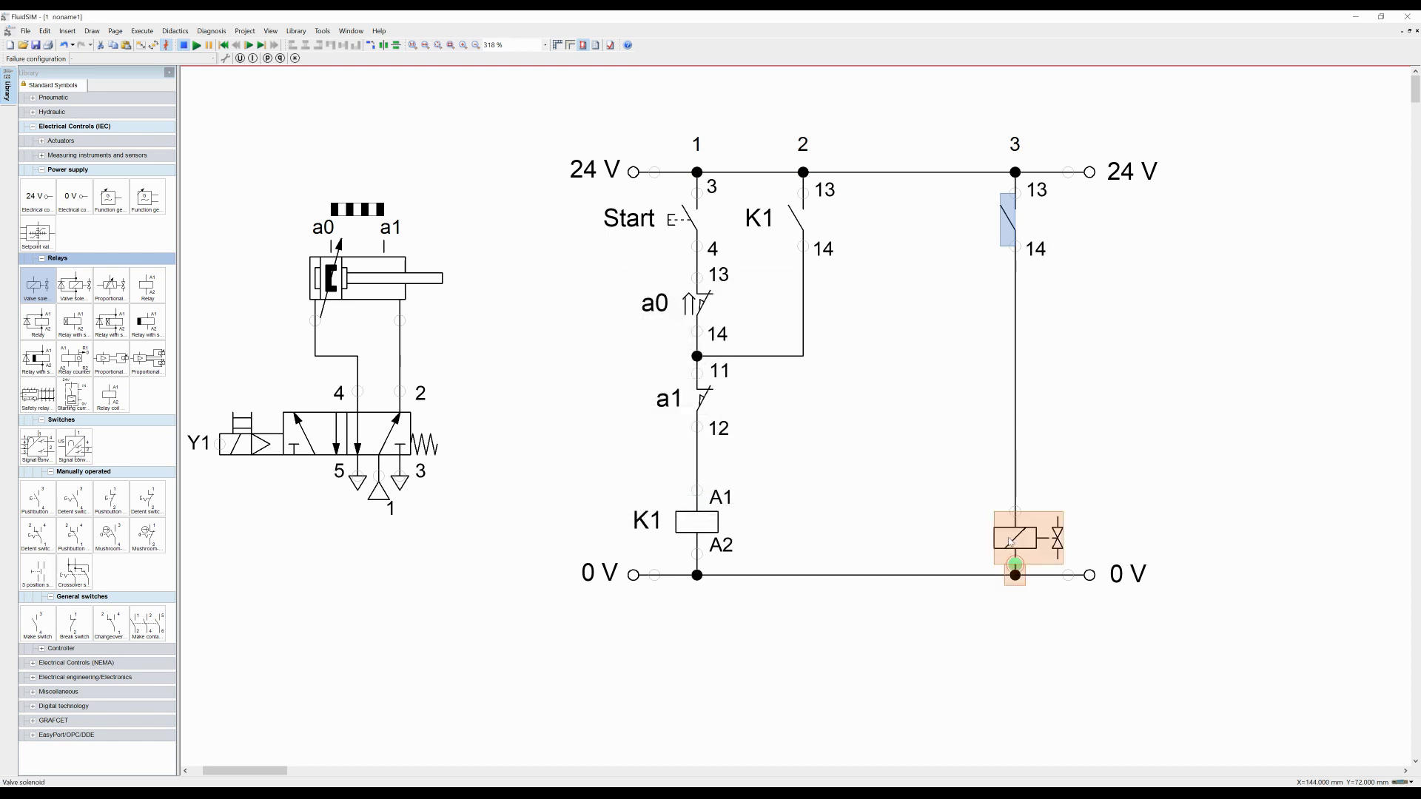
- Set the valve solenoid's identification to Y1 and display it beside the symbol
{"action": "double_click", "coordinate": [1010, 542]}
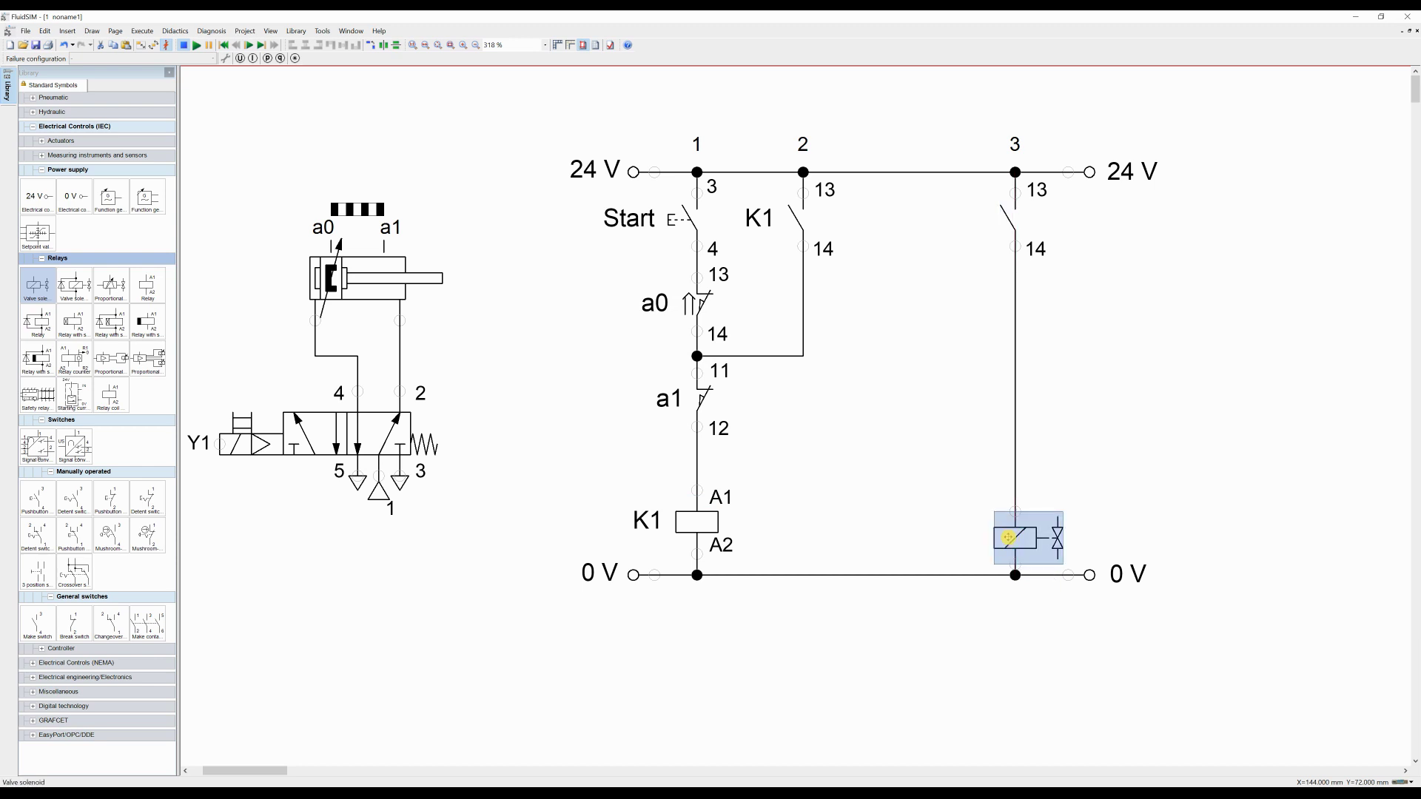
{"action": "double_click", "coordinate": [740, 332]}
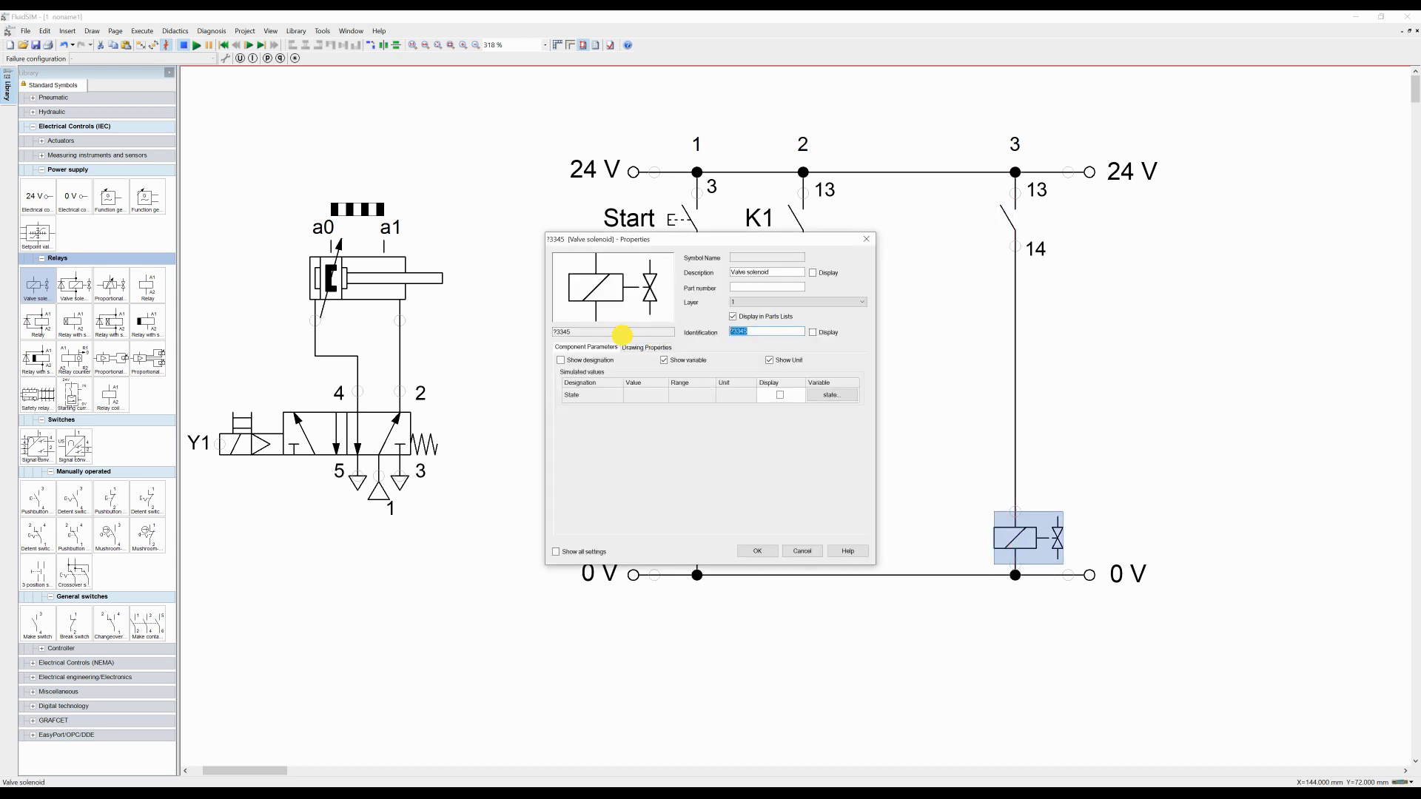
{"action": "type", "text": "Y1"}
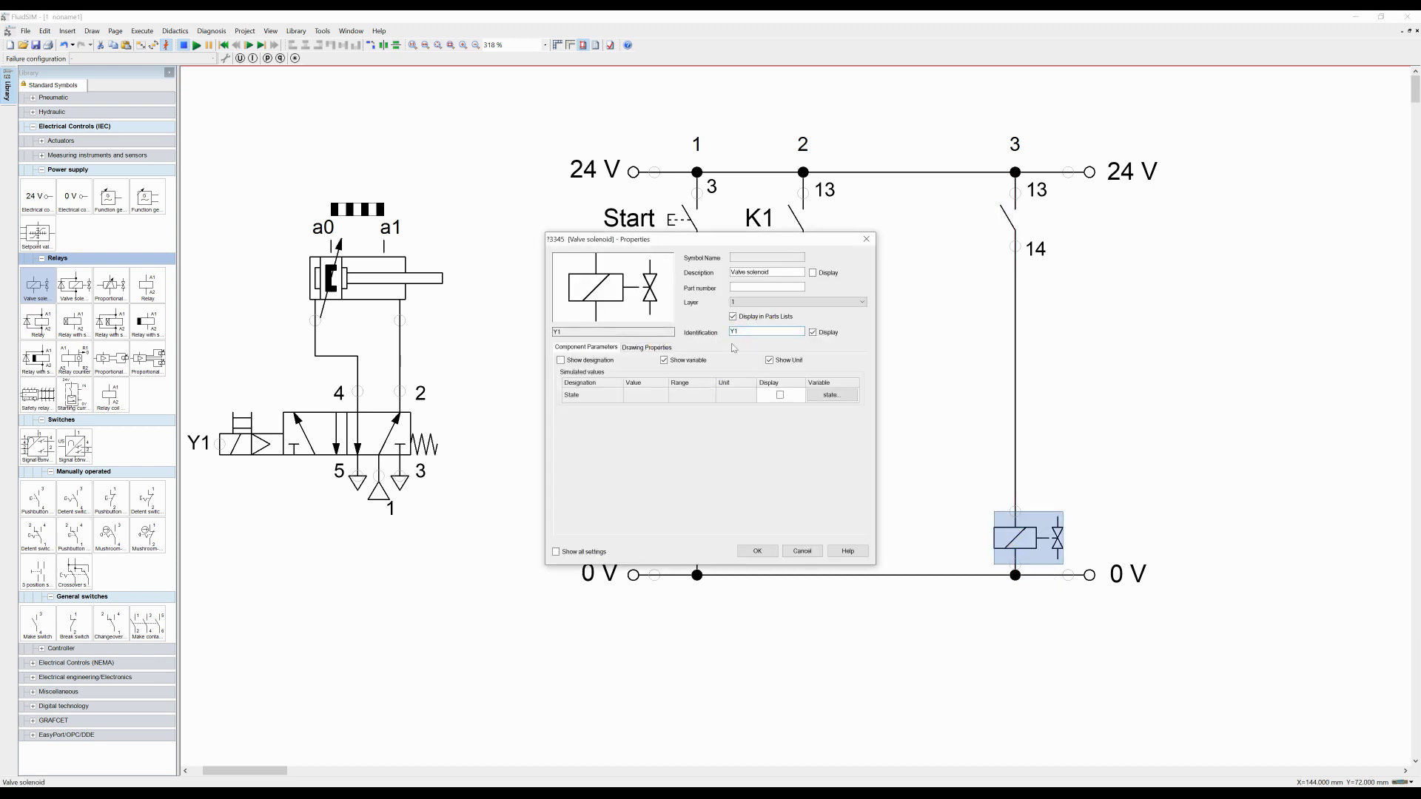
{"action": "left_click", "coordinate": [755, 550]}
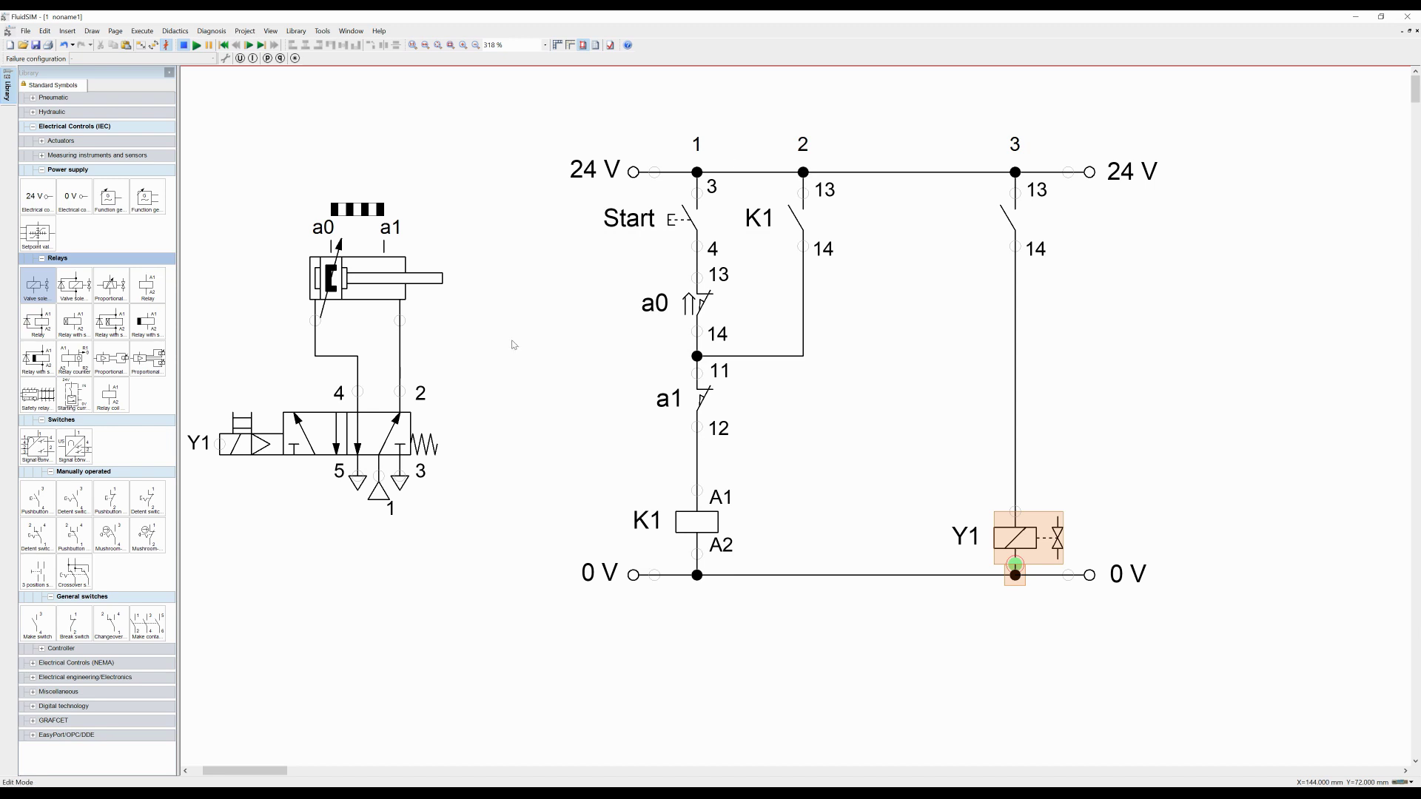
- Start the simulation despite the superimposed objects warning and actuate the Start pushbutton several times
{"action": "left_click", "coordinate": [196, 45]}
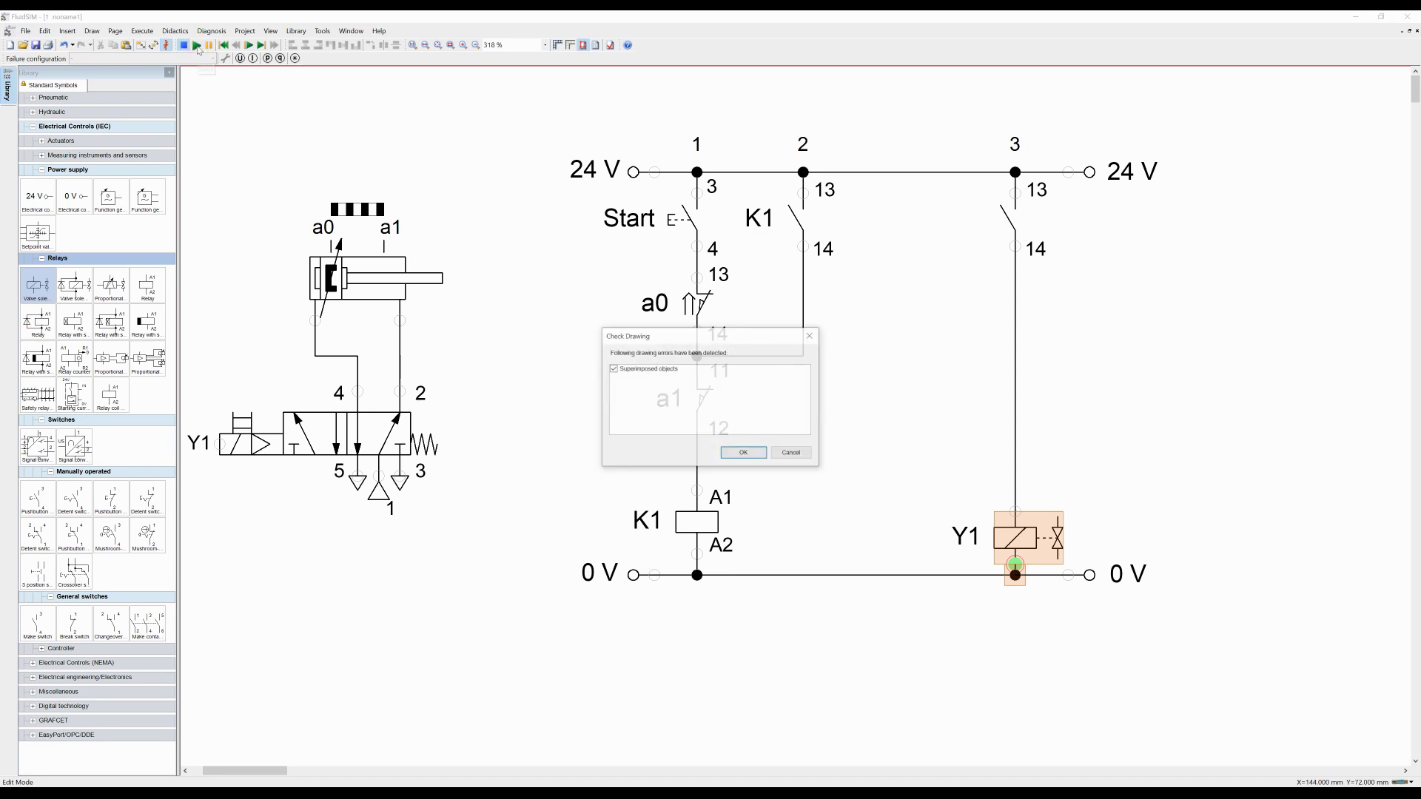
{"action": "left_click", "coordinate": [732, 454]}
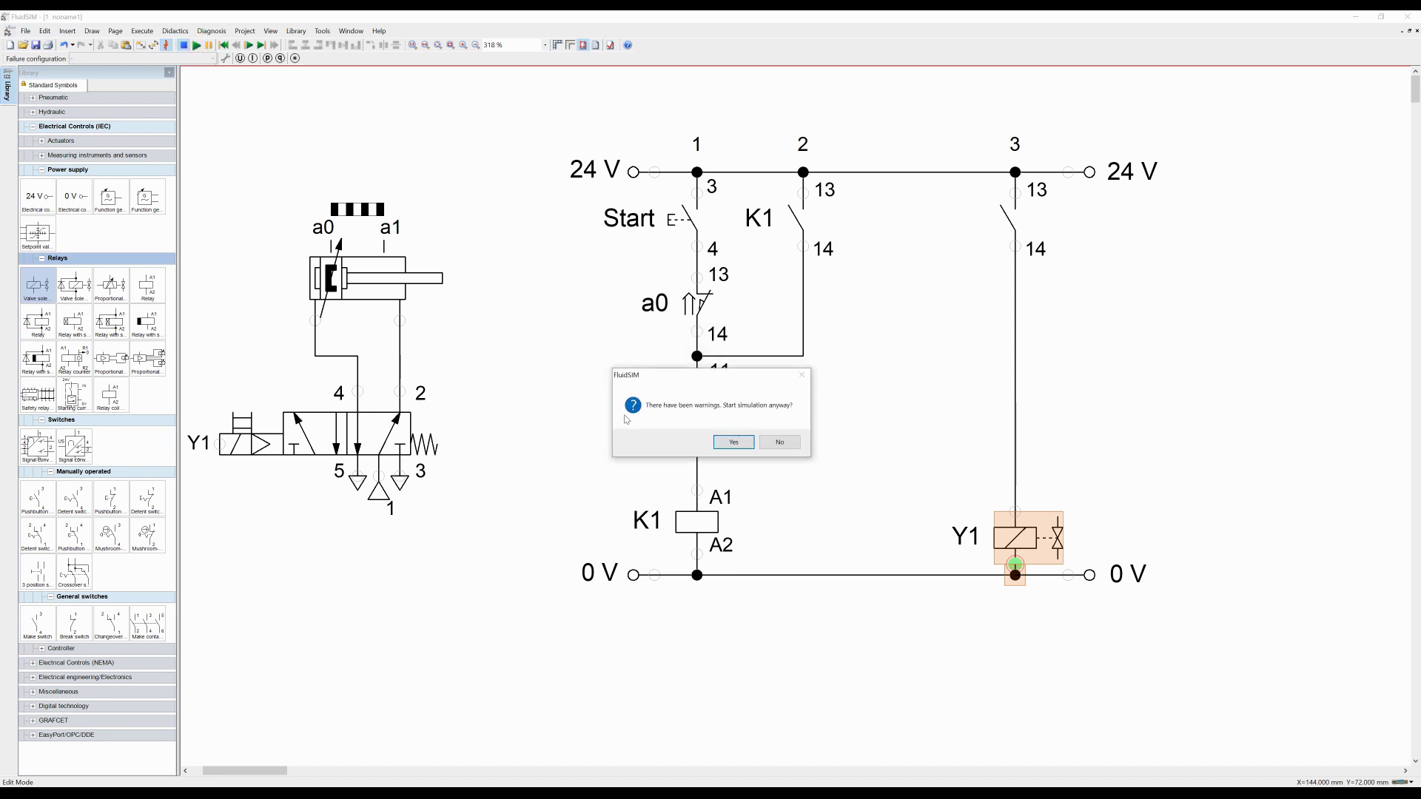
{"action": "left_click", "coordinate": [725, 444]}
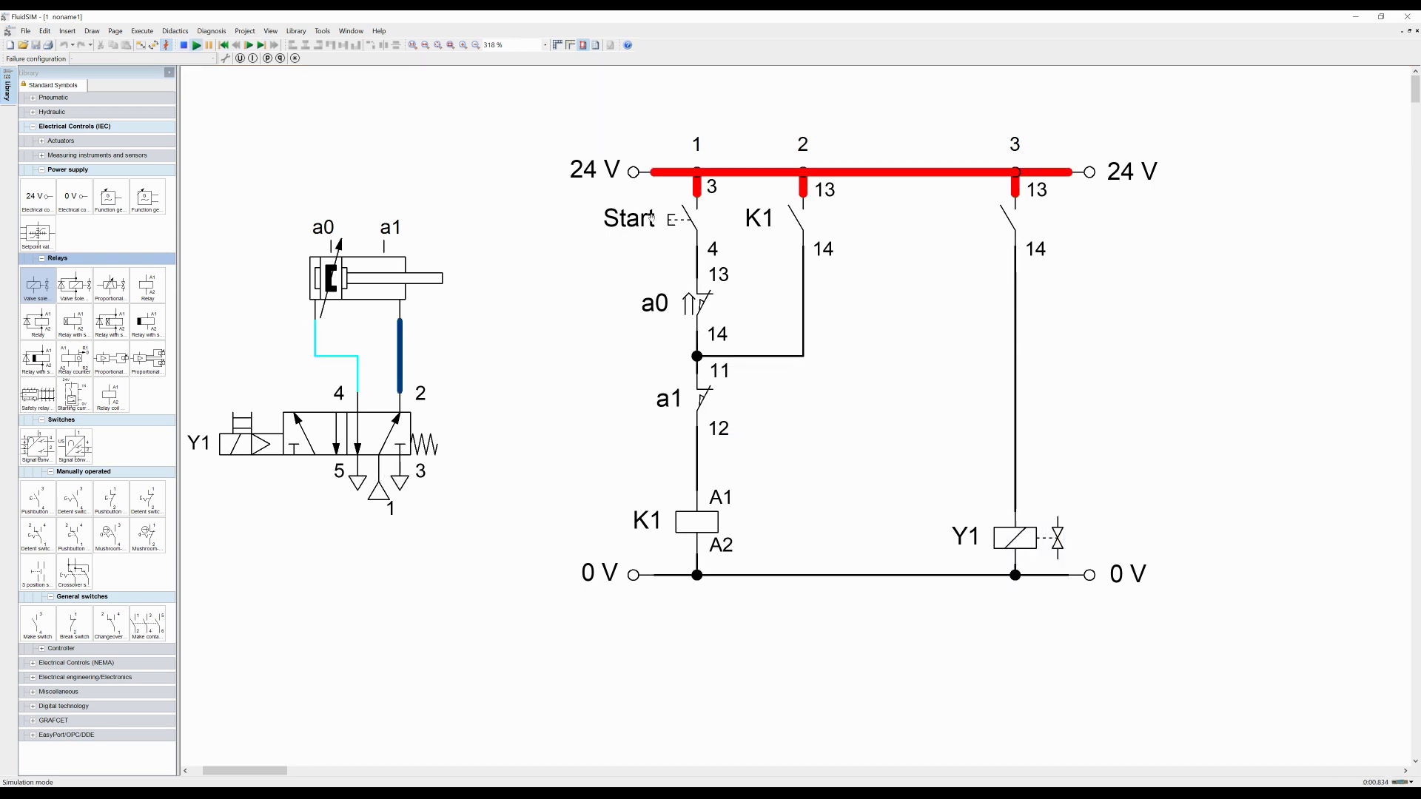
{"action": "left_click", "coordinate": [672, 219]}
{"action": "left_click", "coordinate": [673, 219]}
{"action": "left_click", "coordinate": [672, 217]}
{"action": "left_click", "coordinate": [673, 217]}
- Set the simulation's slow-motion factor to 1:10
{"action": "left_click", "coordinate": [322, 31]}
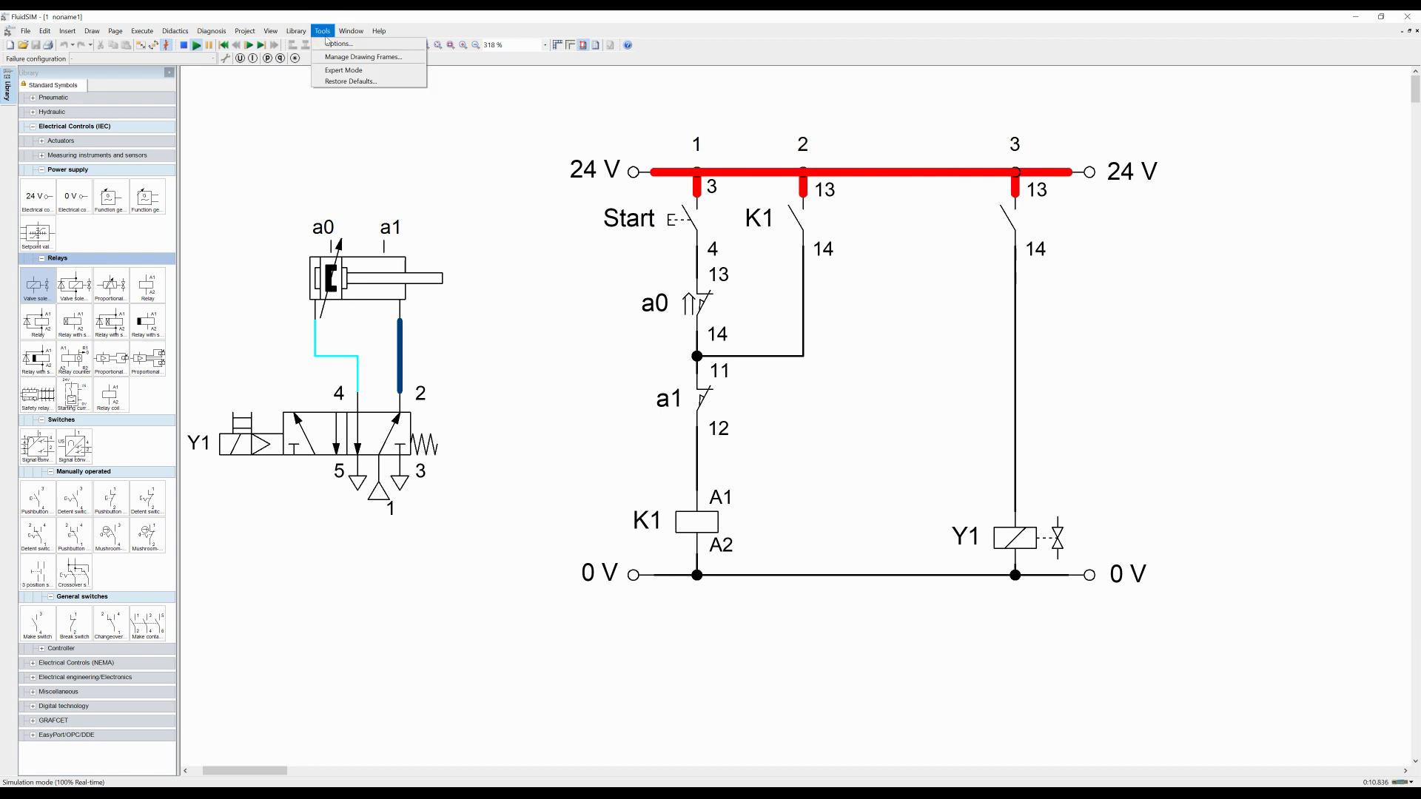
{"action": "left_click", "coordinate": [328, 46]}
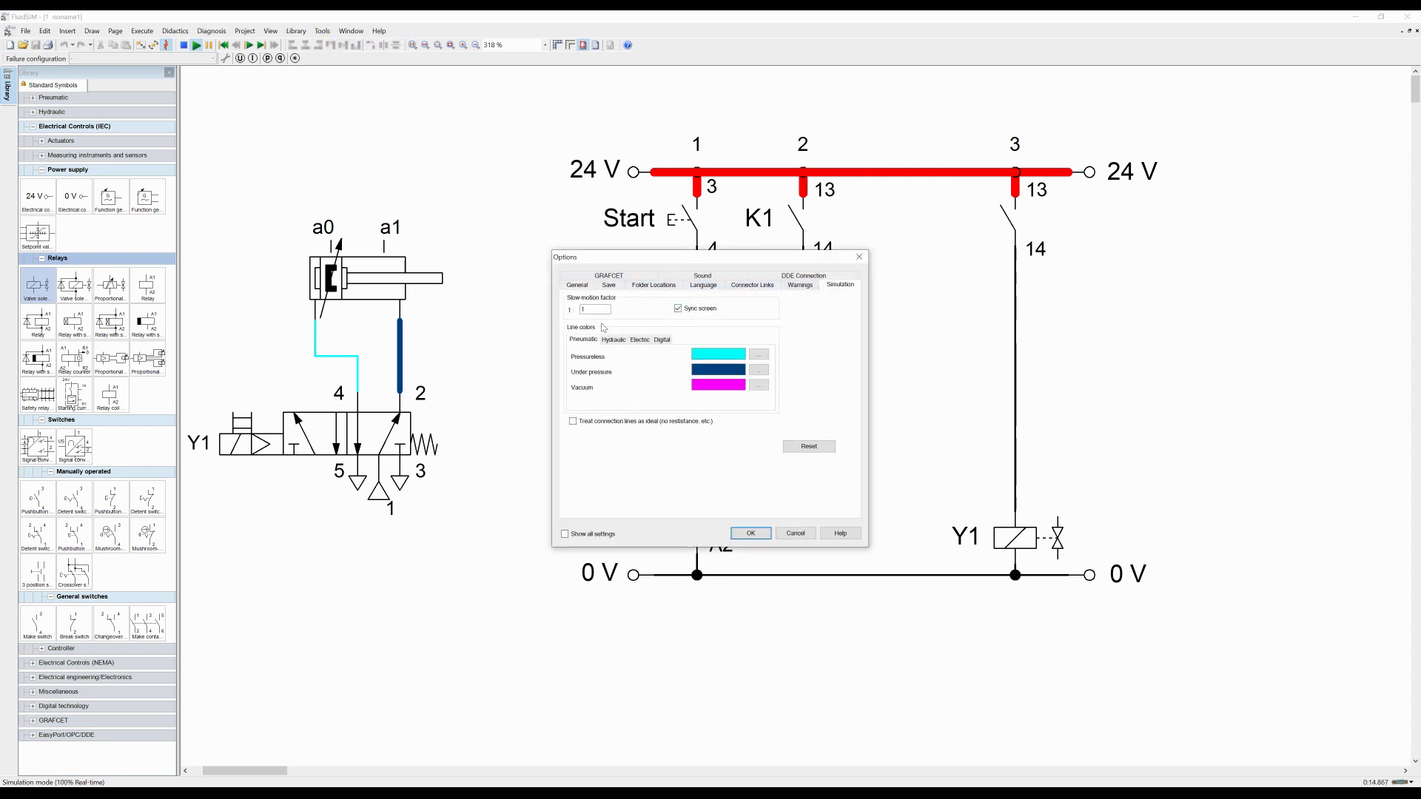
{"action": "left_click_drag", "start_coordinate": [584, 310], "coordinate": [568, 309]}
{"action": "type", "text": "10"}
{"action": "left_click", "coordinate": [748, 533]}
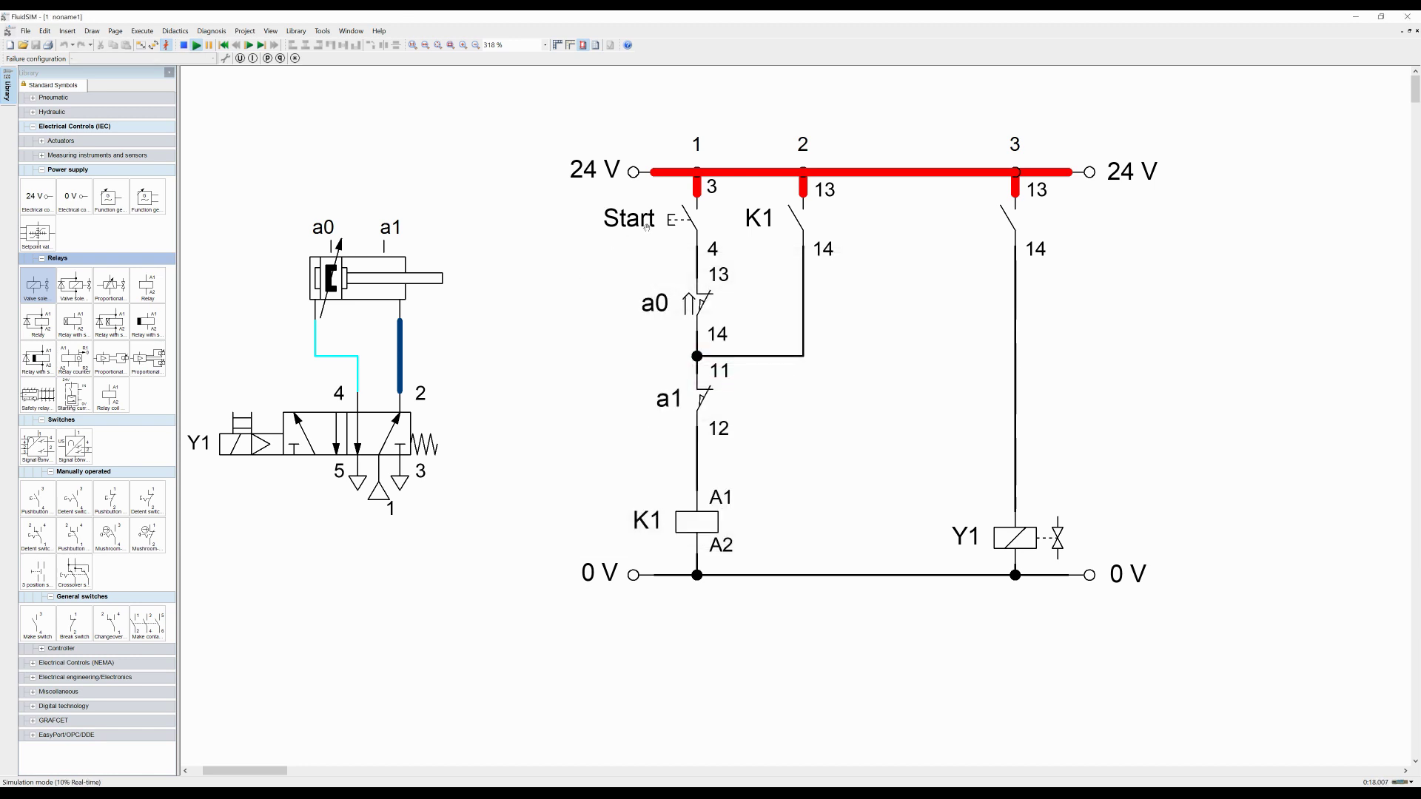
- Actuate the Start pushbutton repeatedly to observe the cylinder's cycle in slow motion
{"action": "left_click", "coordinate": [671, 218]}
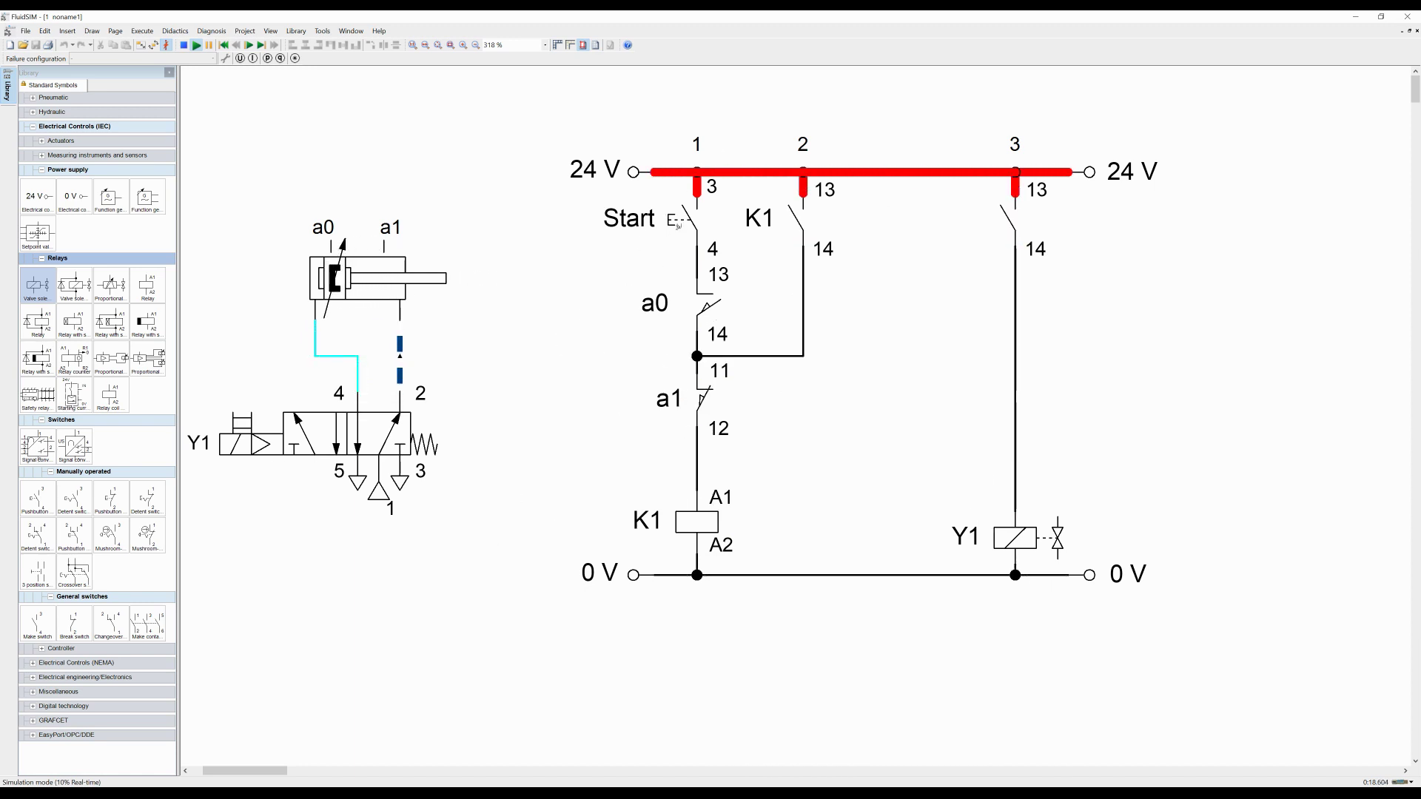
{"action": "left_click", "coordinate": [673, 219]}
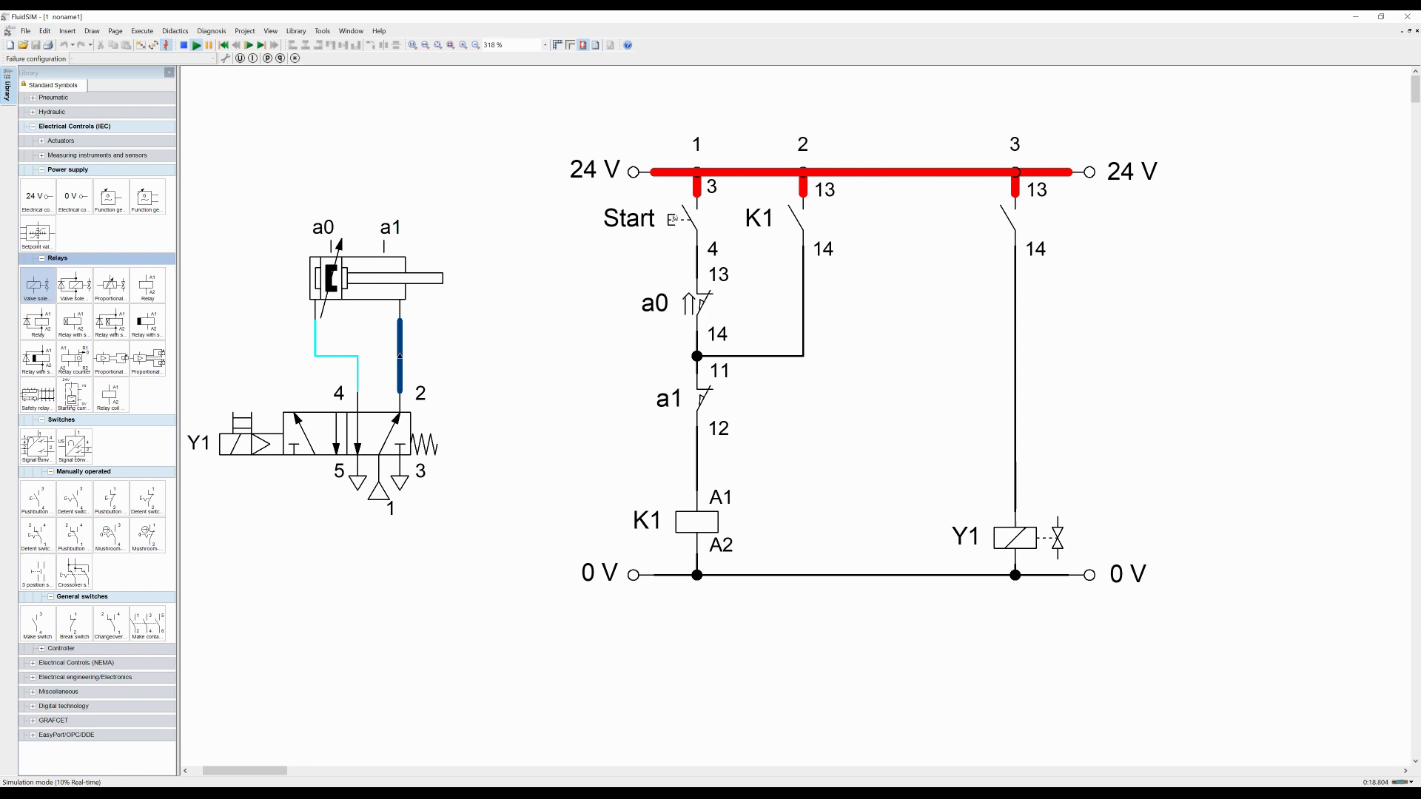
{"action": "left_click", "coordinate": [673, 219]}
- Set the connector descriptions display to None and actuate the Start pushbutton once more
{"action": "left_click", "coordinate": [270, 31]}
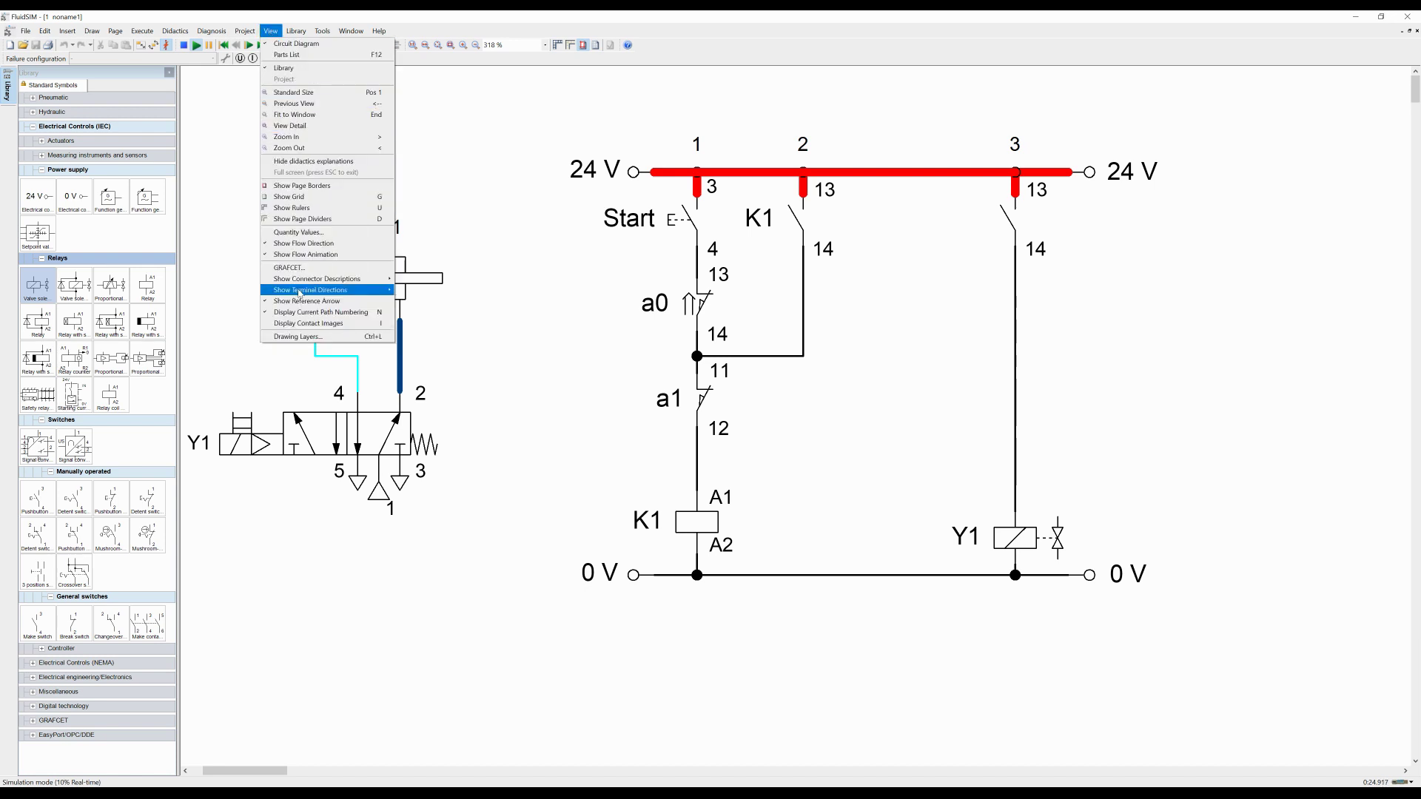
{"action": "mouse_move", "coordinate": [300, 294]}
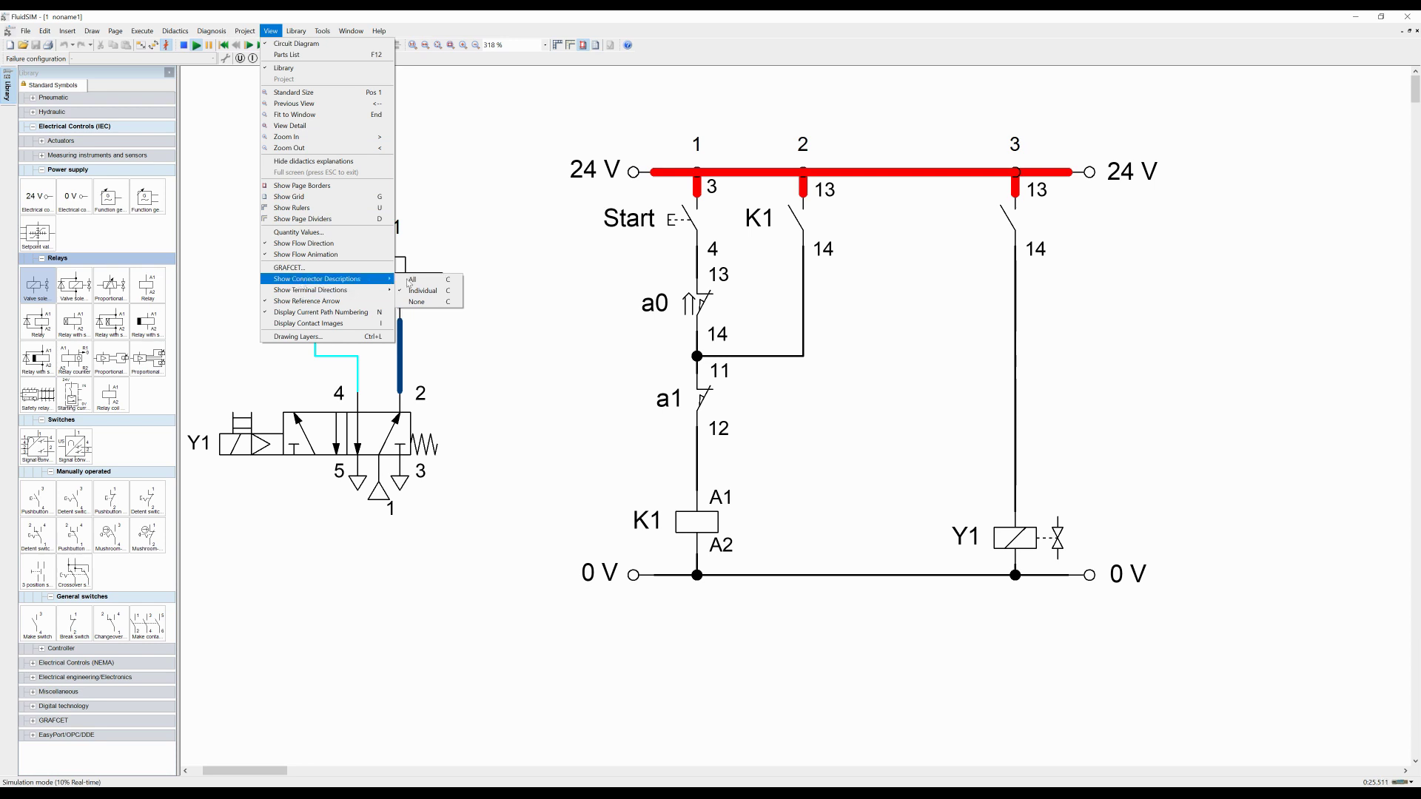
{"action": "left_click", "coordinate": [417, 302]}
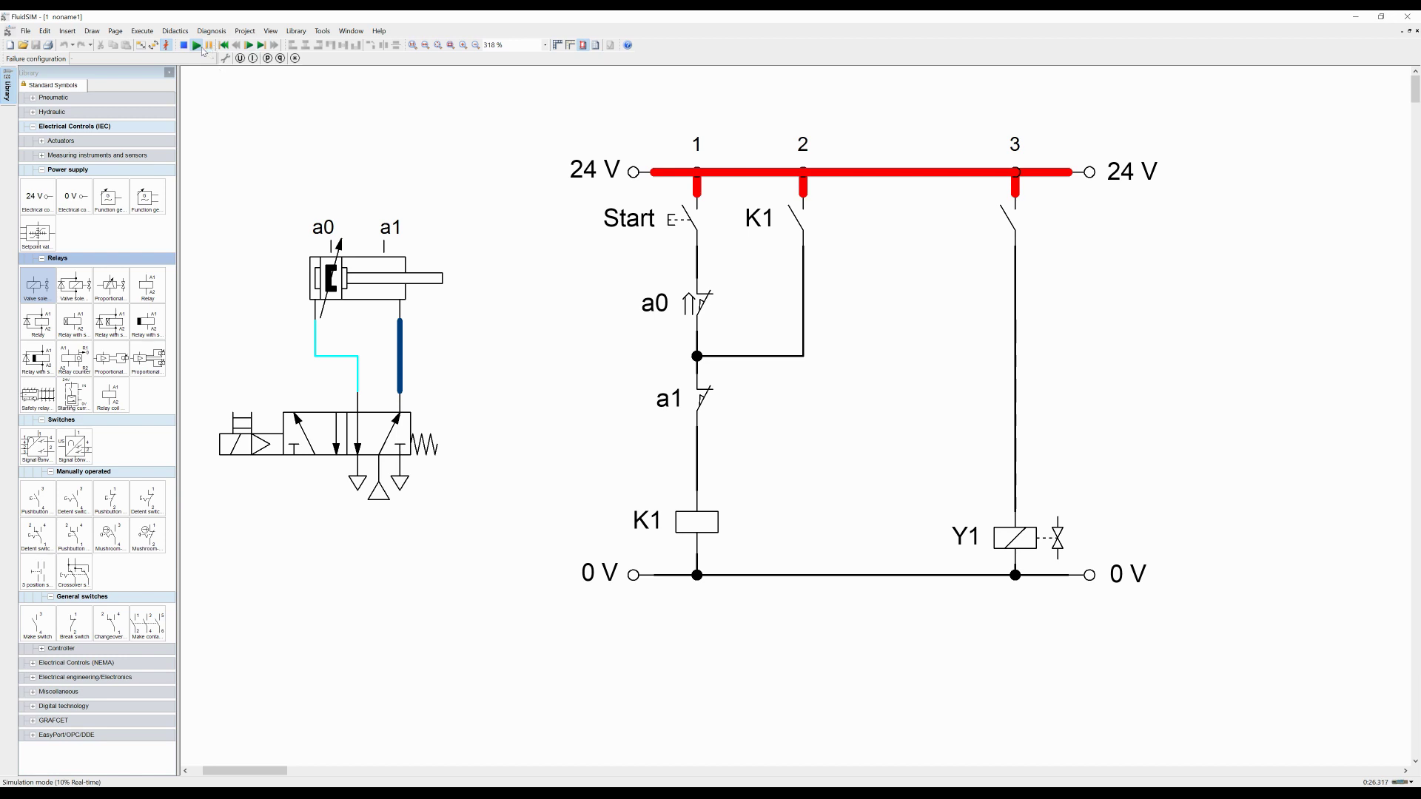
{"action": "left_click", "coordinate": [680, 215]}
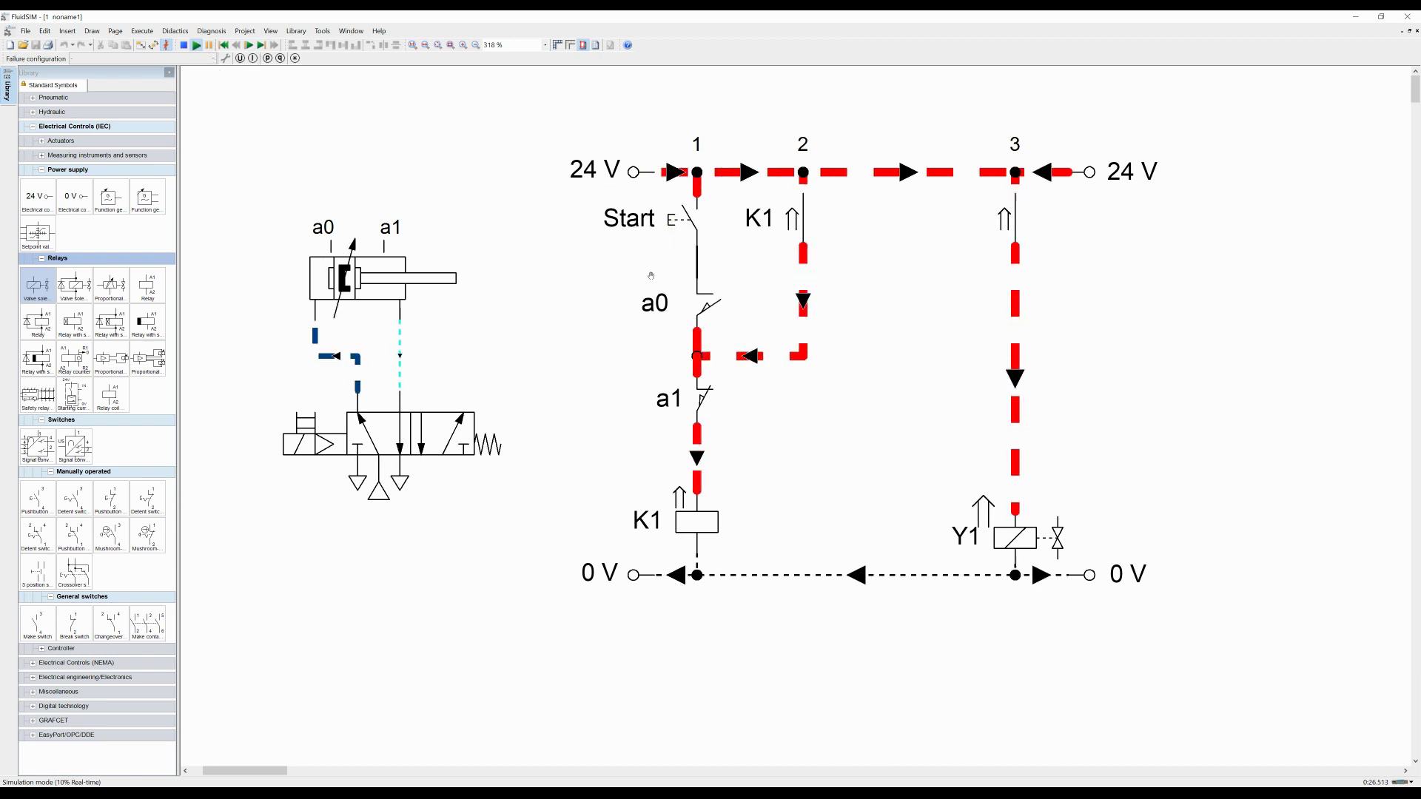